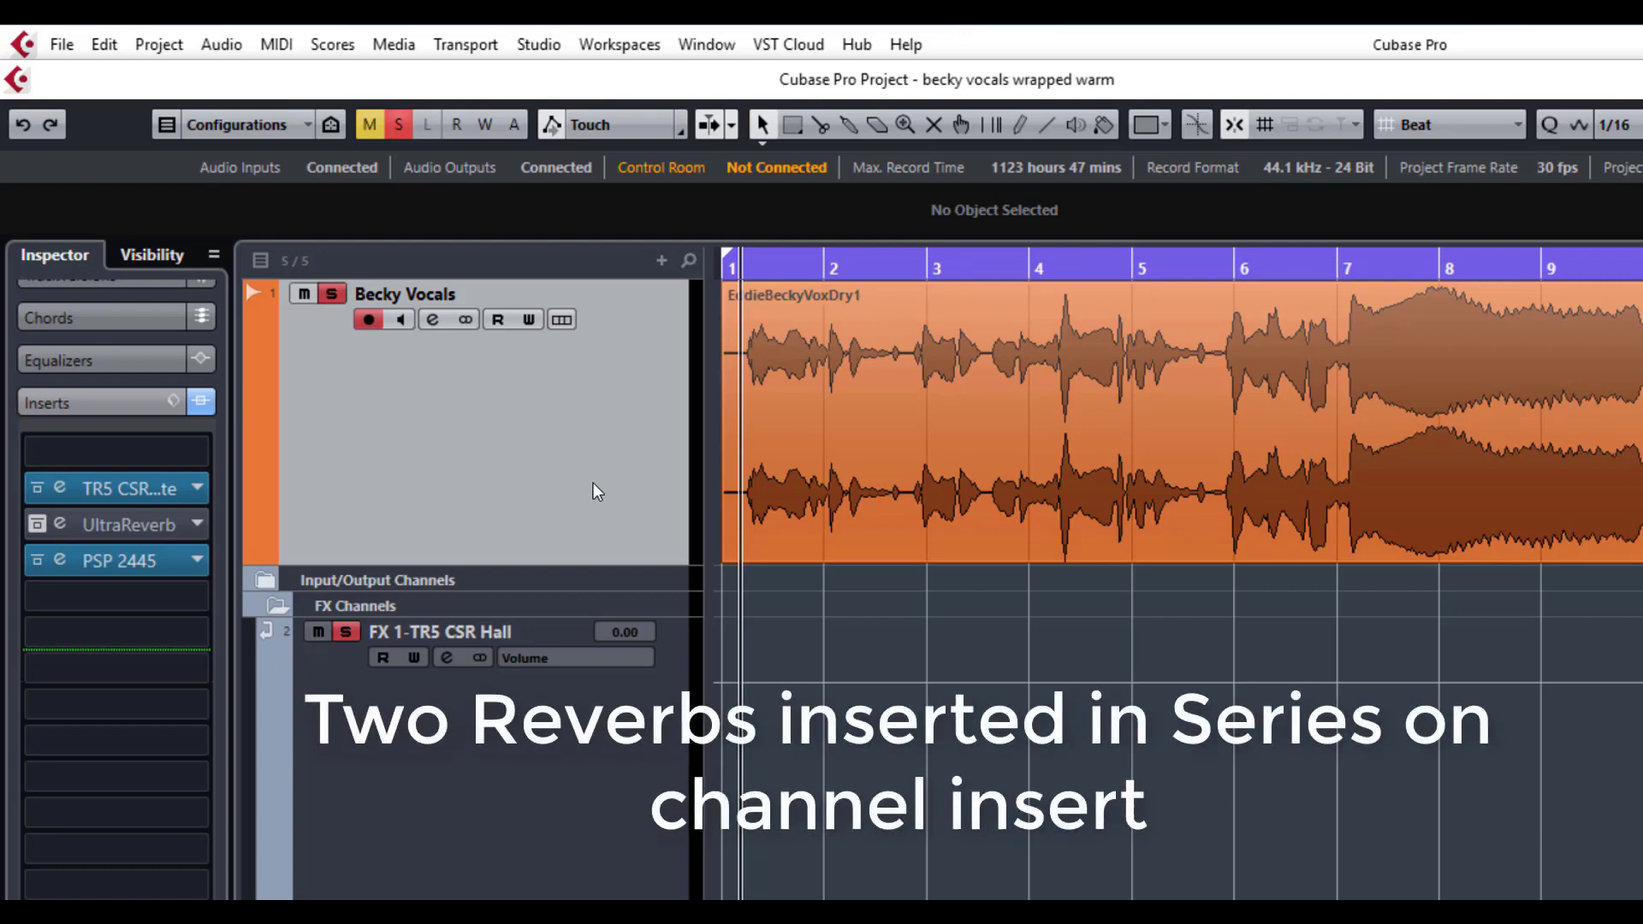
# Bypass the reverb inserts on the Becky Vocals track and play the dry vocal from the project start
pyautogui.click(44, 567)
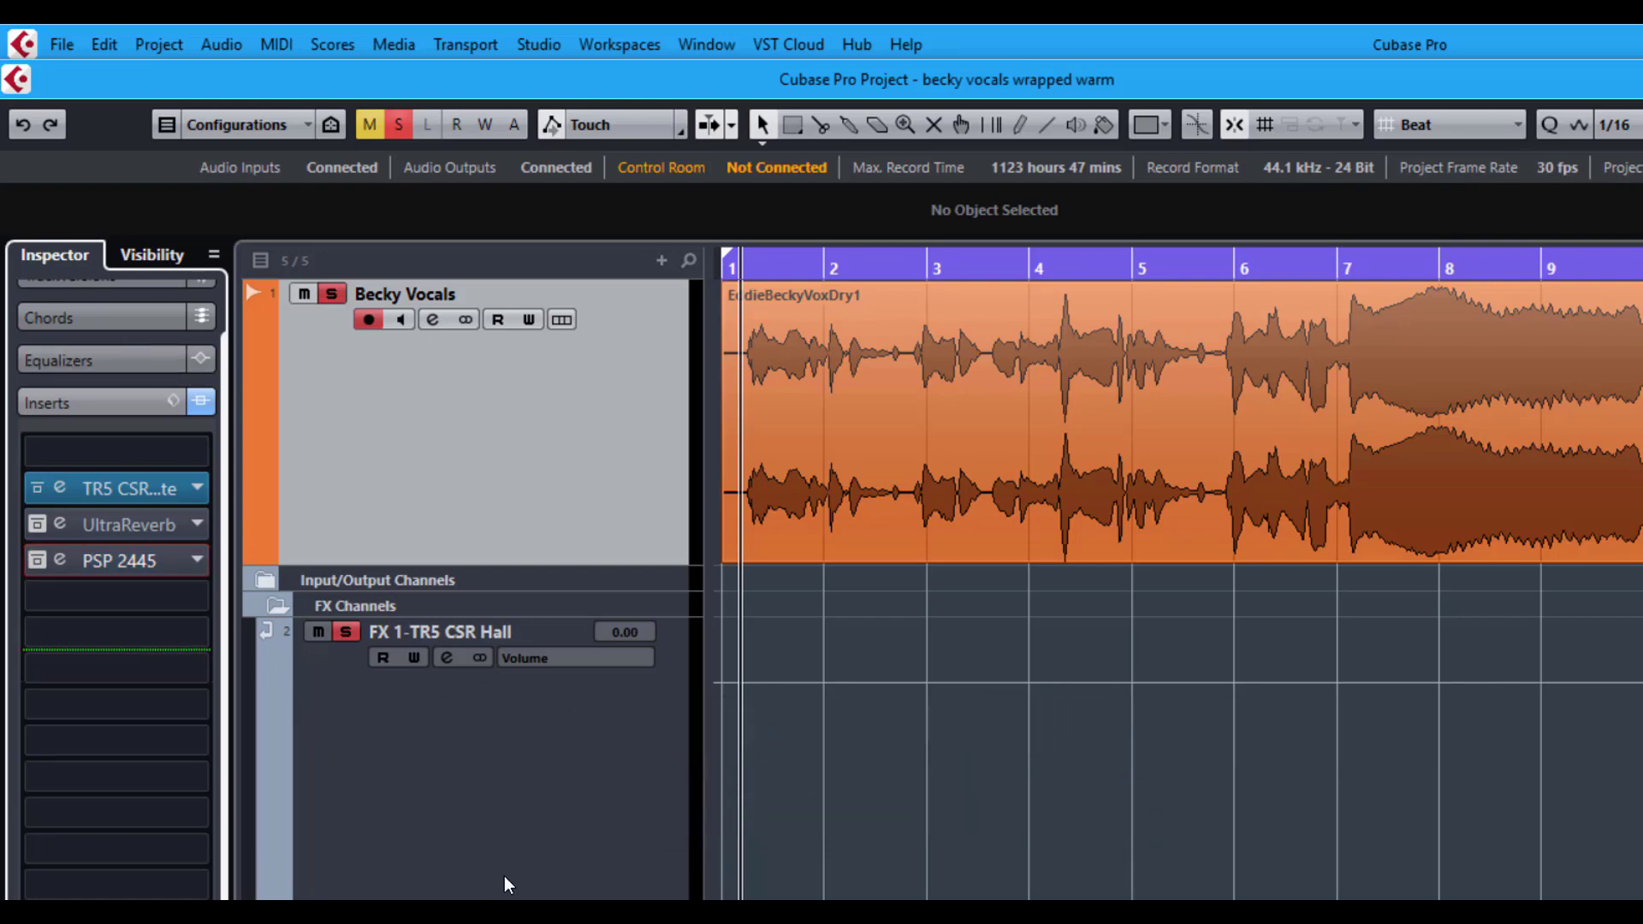
pyautogui.click(459, 519)
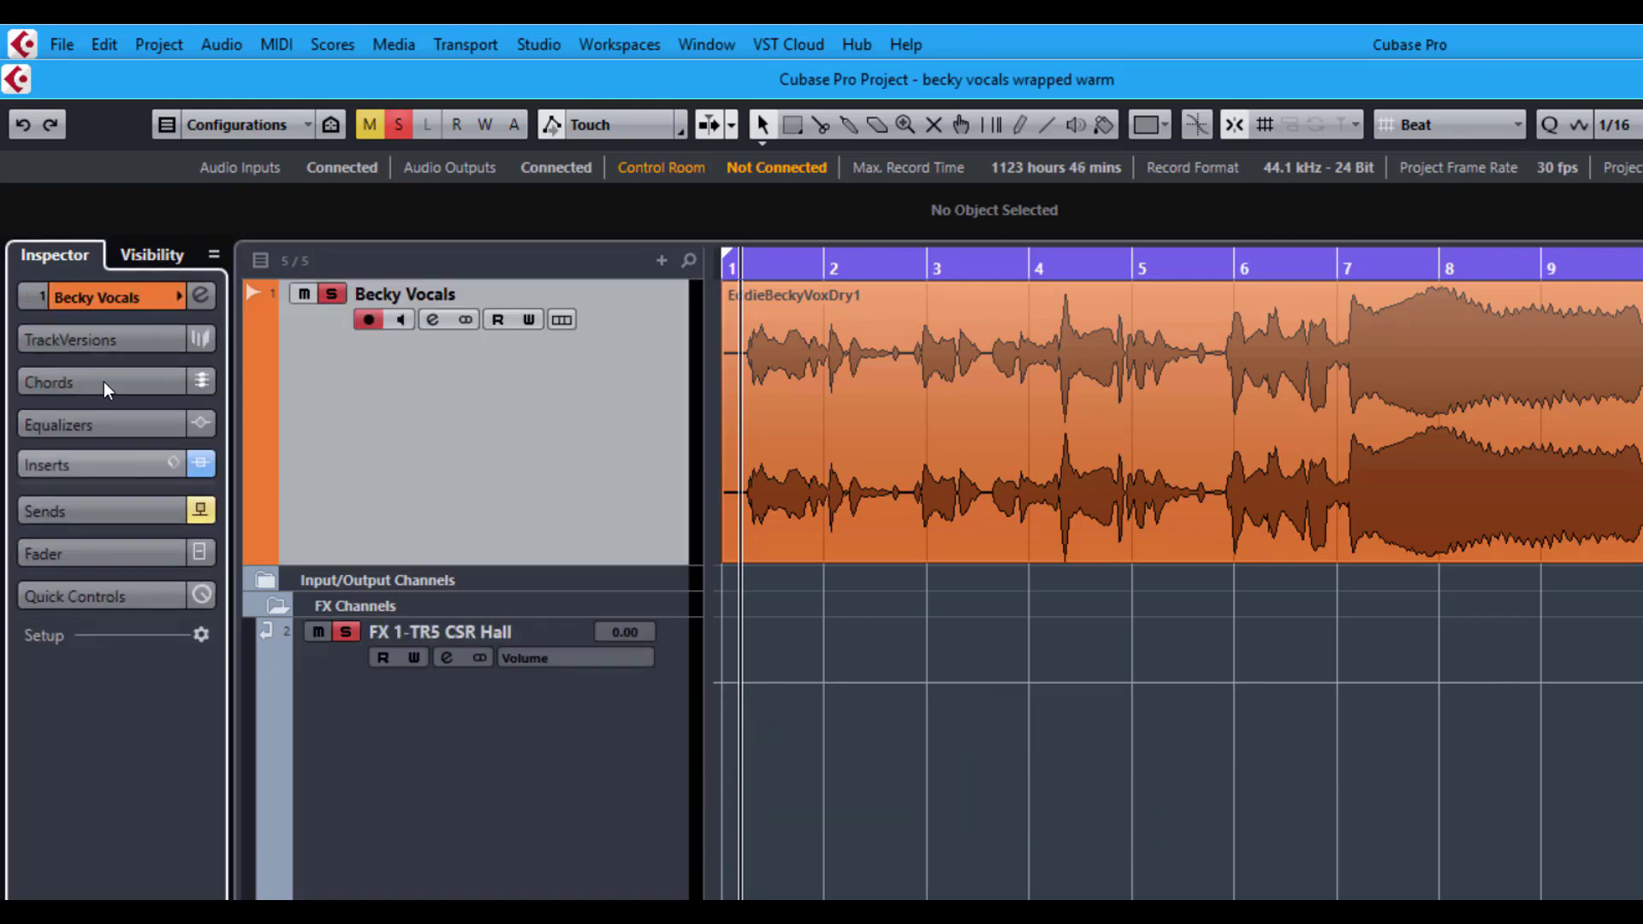
pyautogui.click(103, 465)
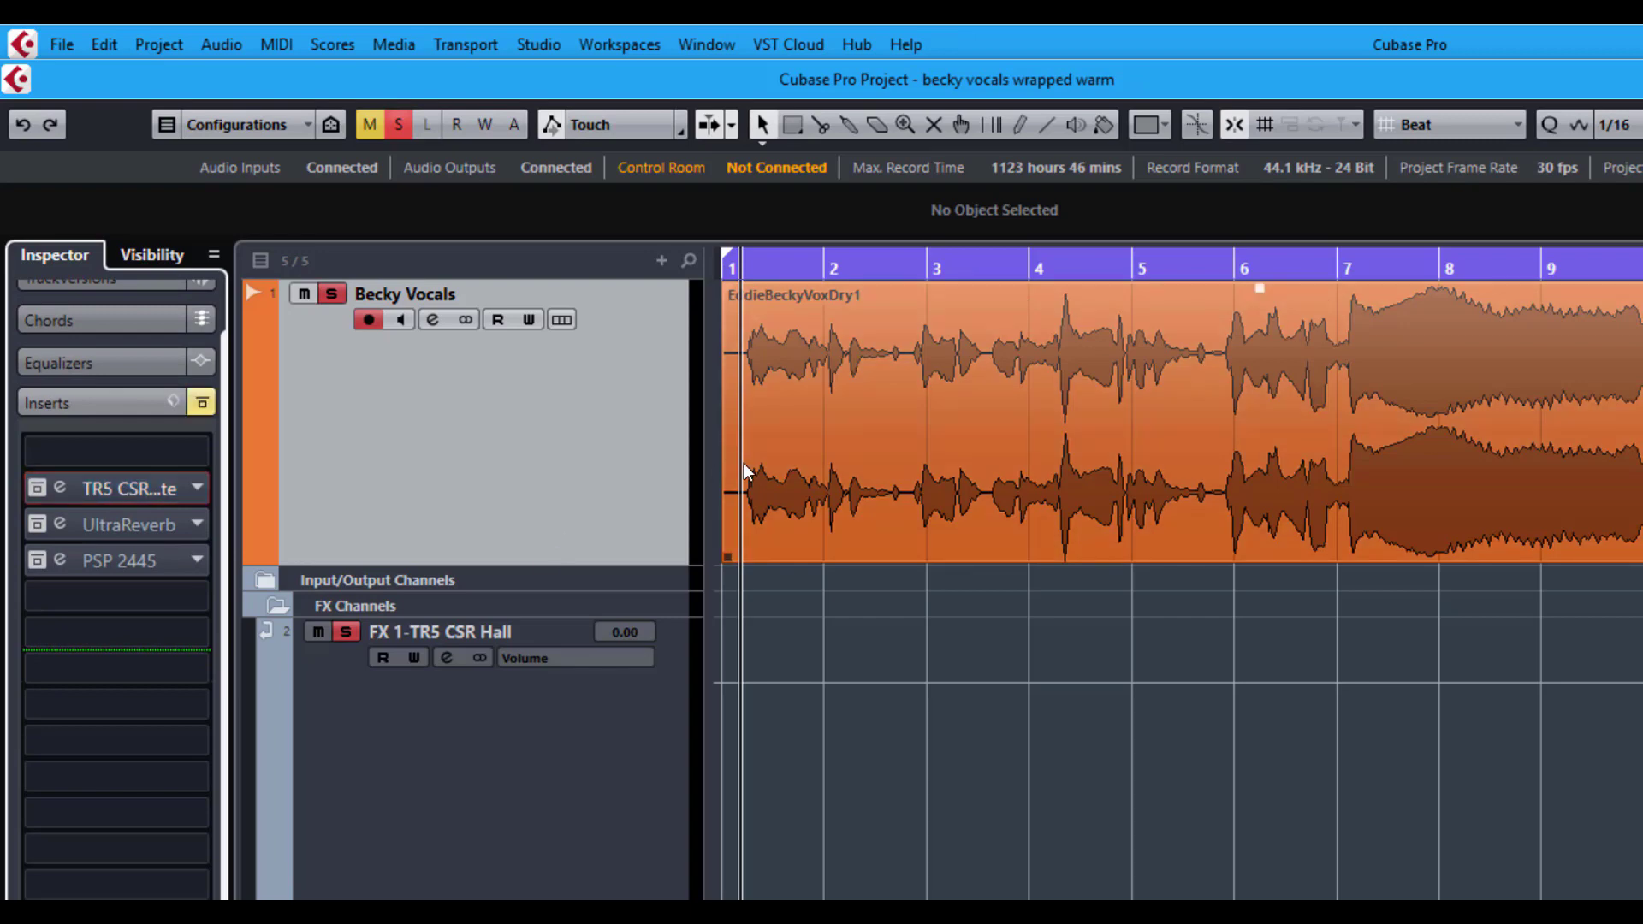
pyautogui.press('.')
pyautogui.press('space')
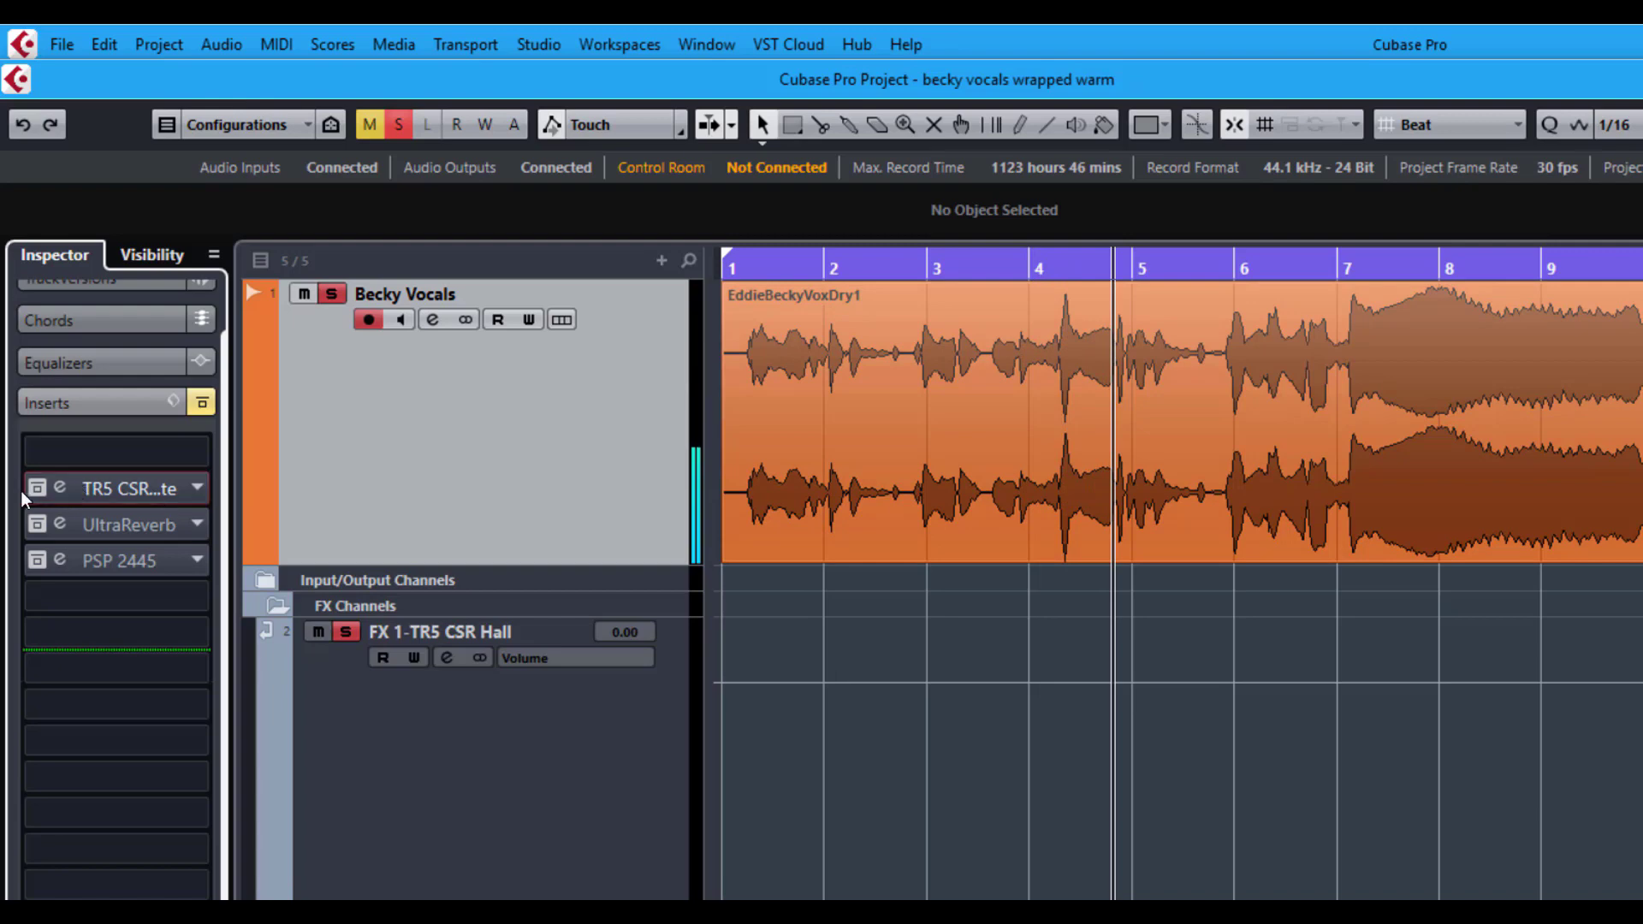
# Enable the TR5 CSR Plate insert on Becky Vocals and review its easy, advanced I/O and Time settings
pyautogui.click(34, 488)
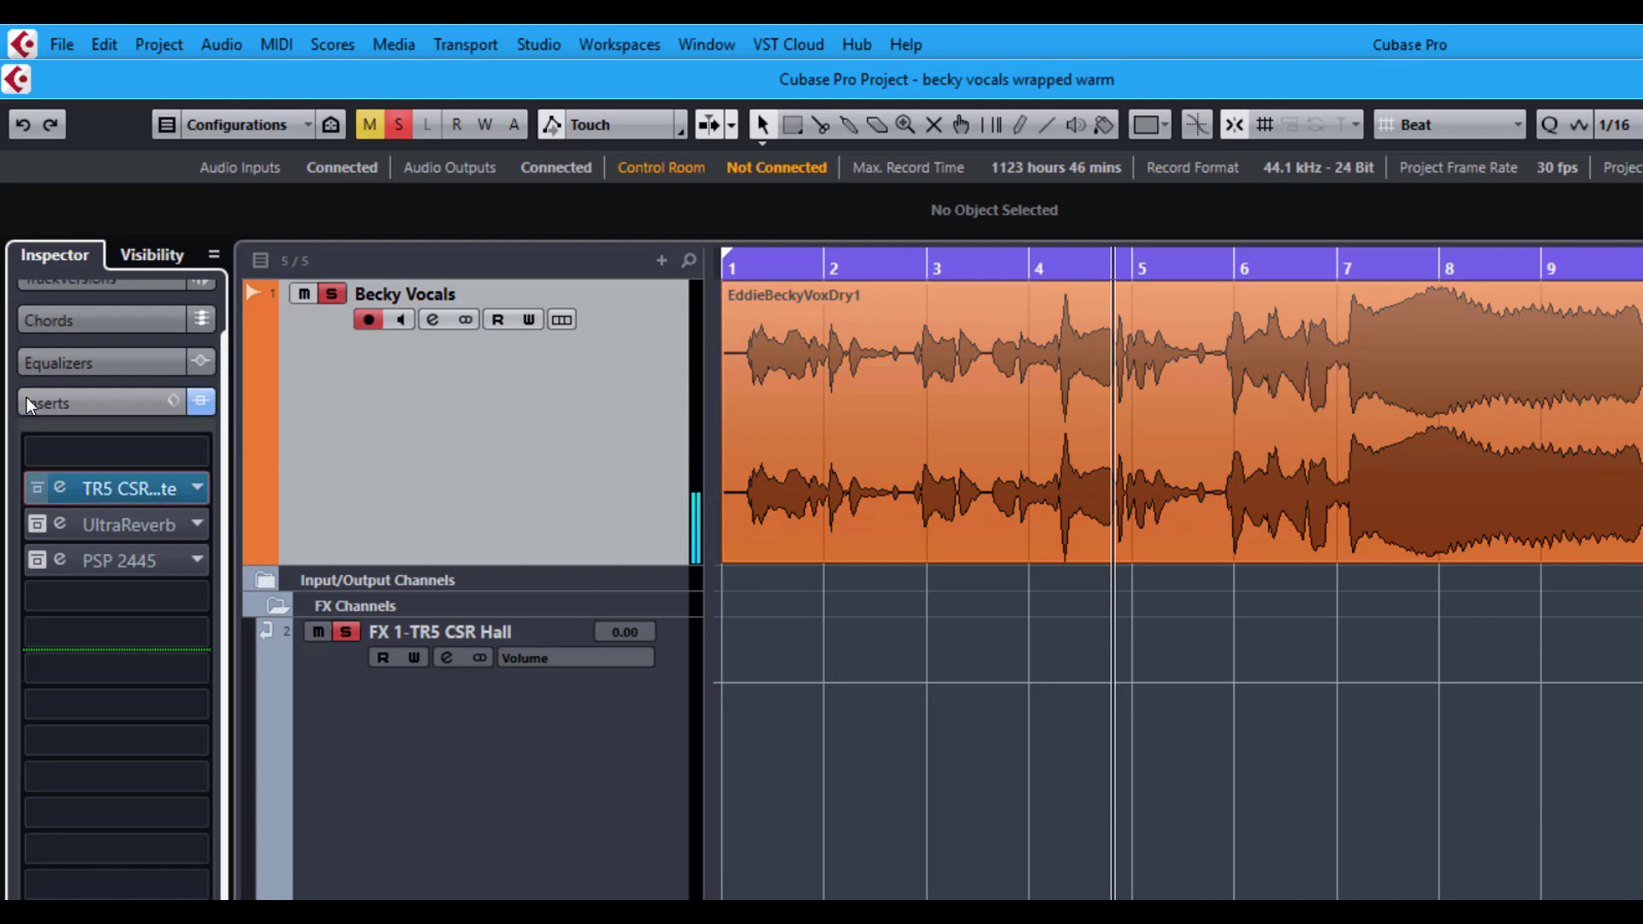
pyautogui.click(125, 491)
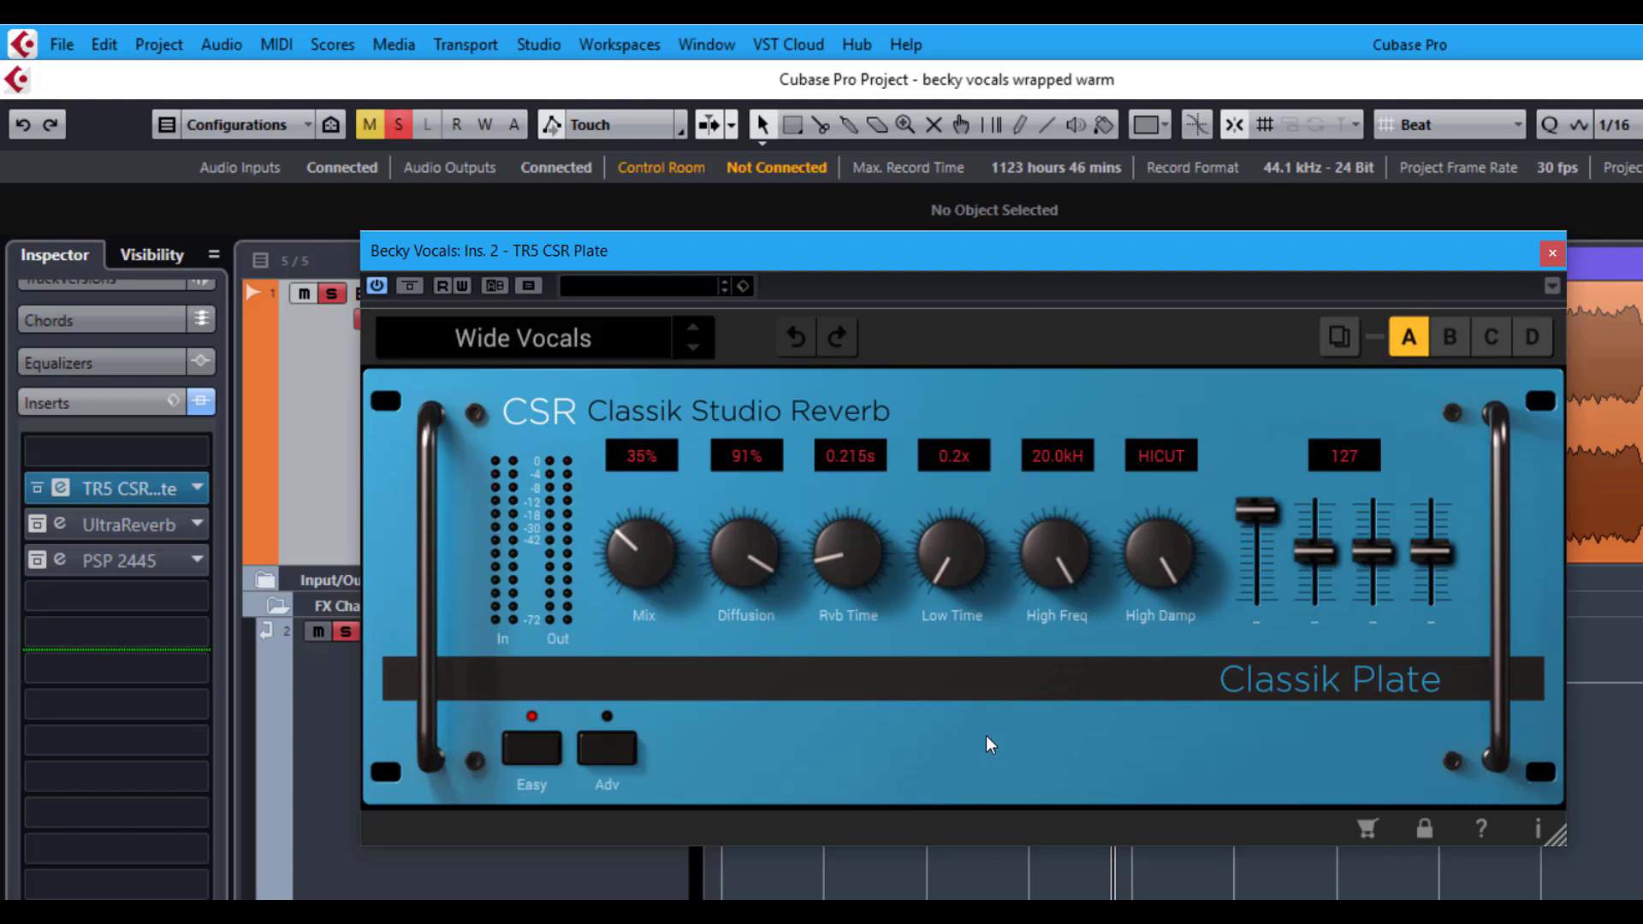
pyautogui.click(606, 744)
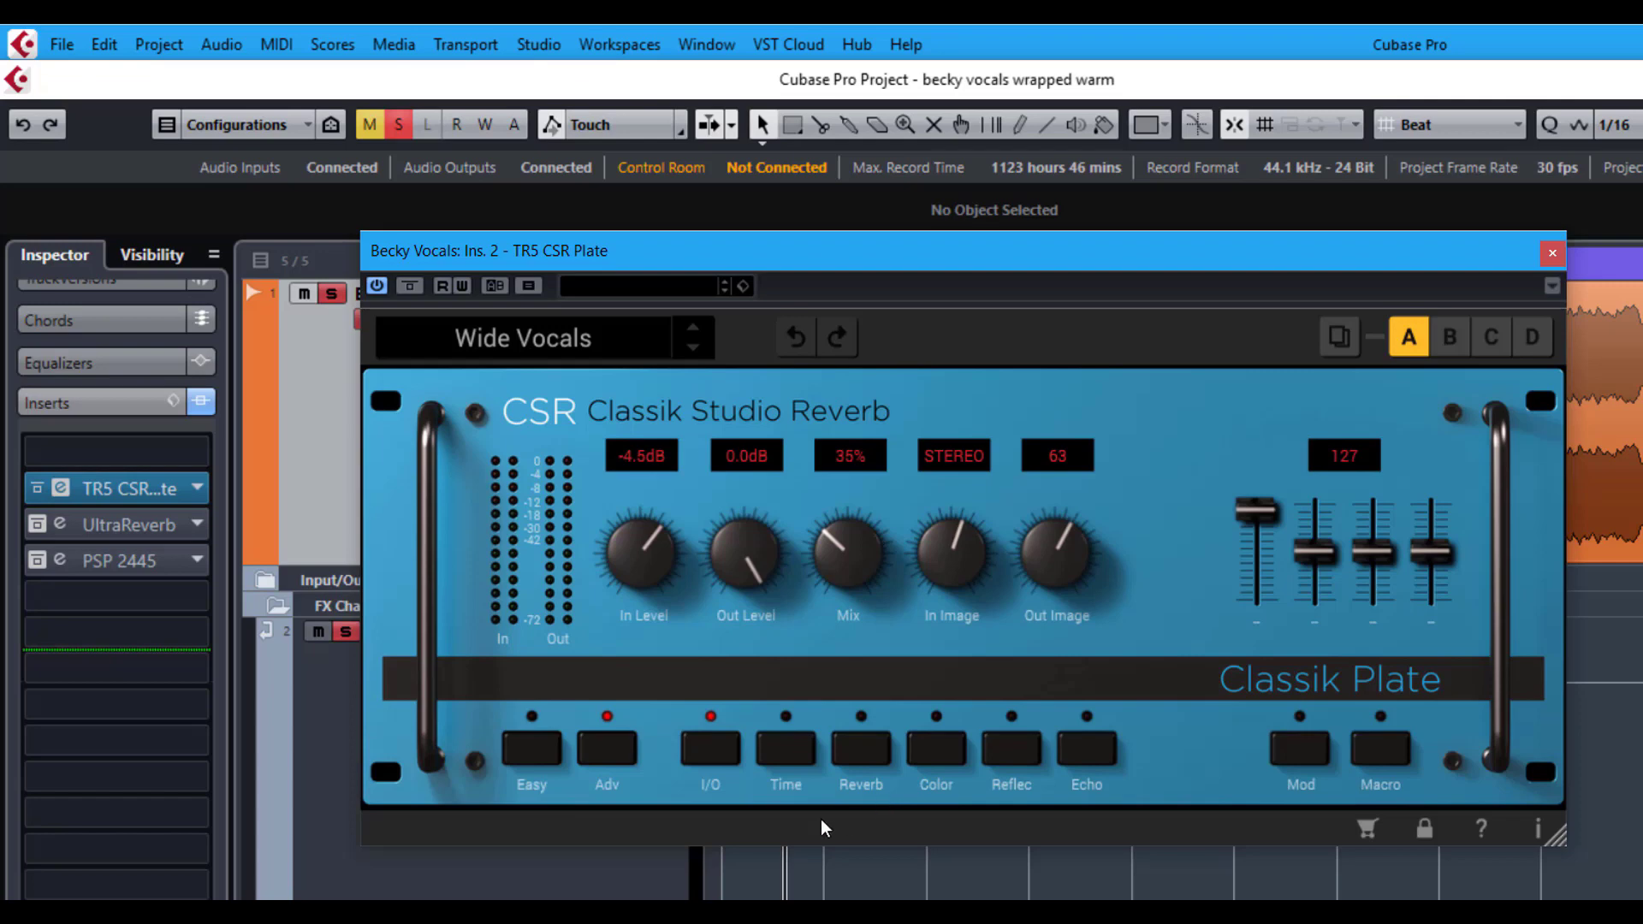
pyautogui.click(782, 750)
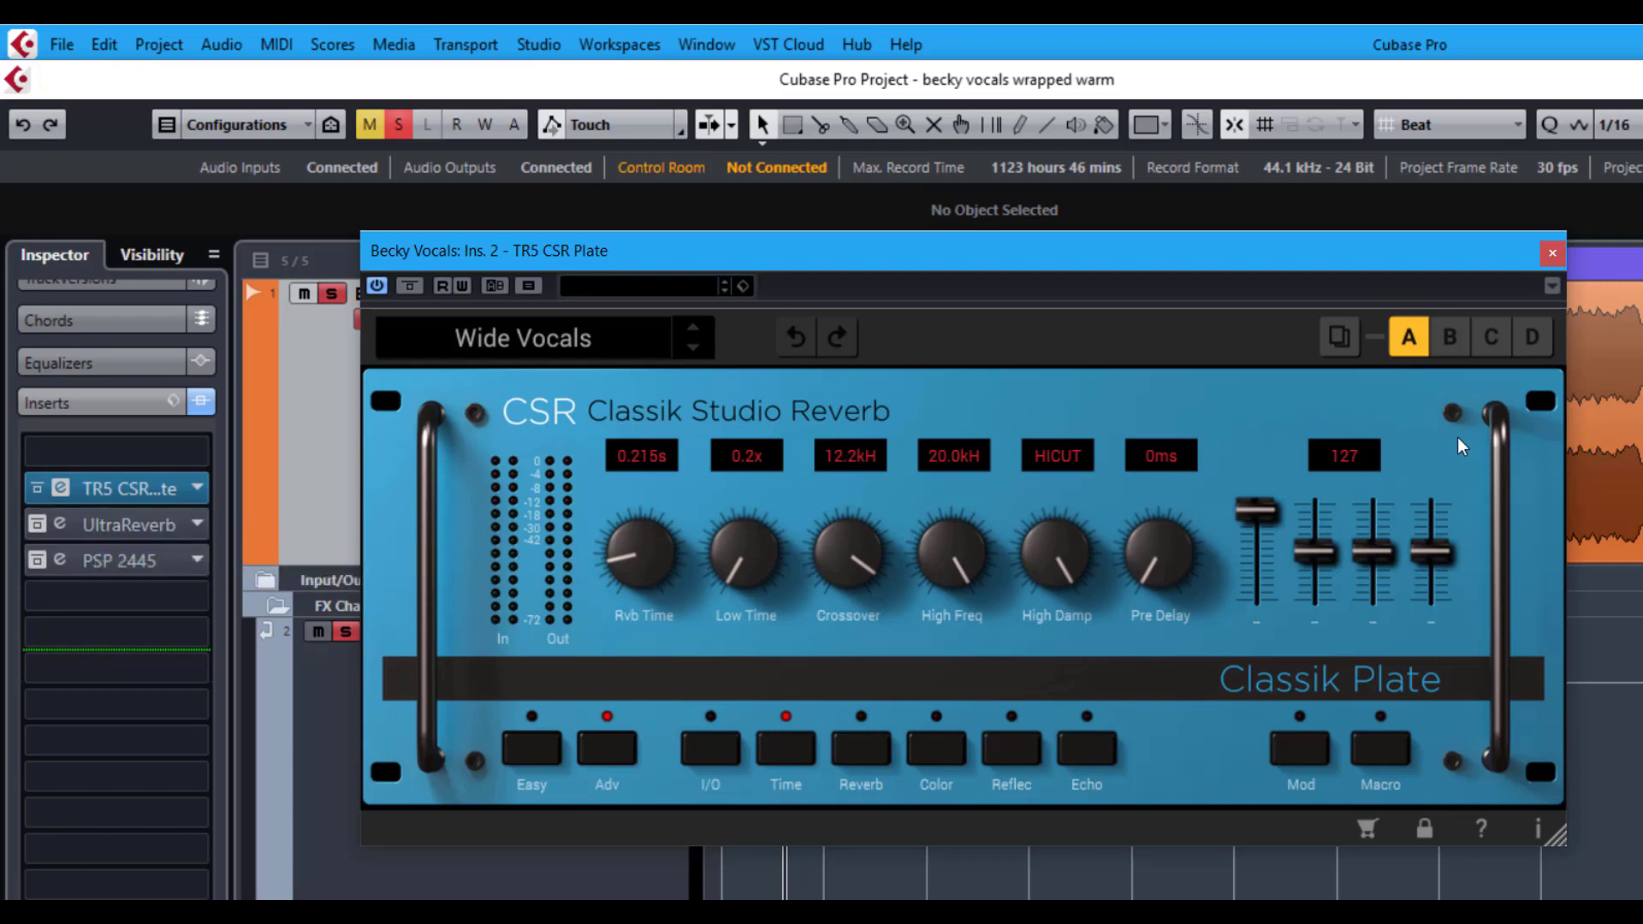
pyautogui.click(1243, 220)
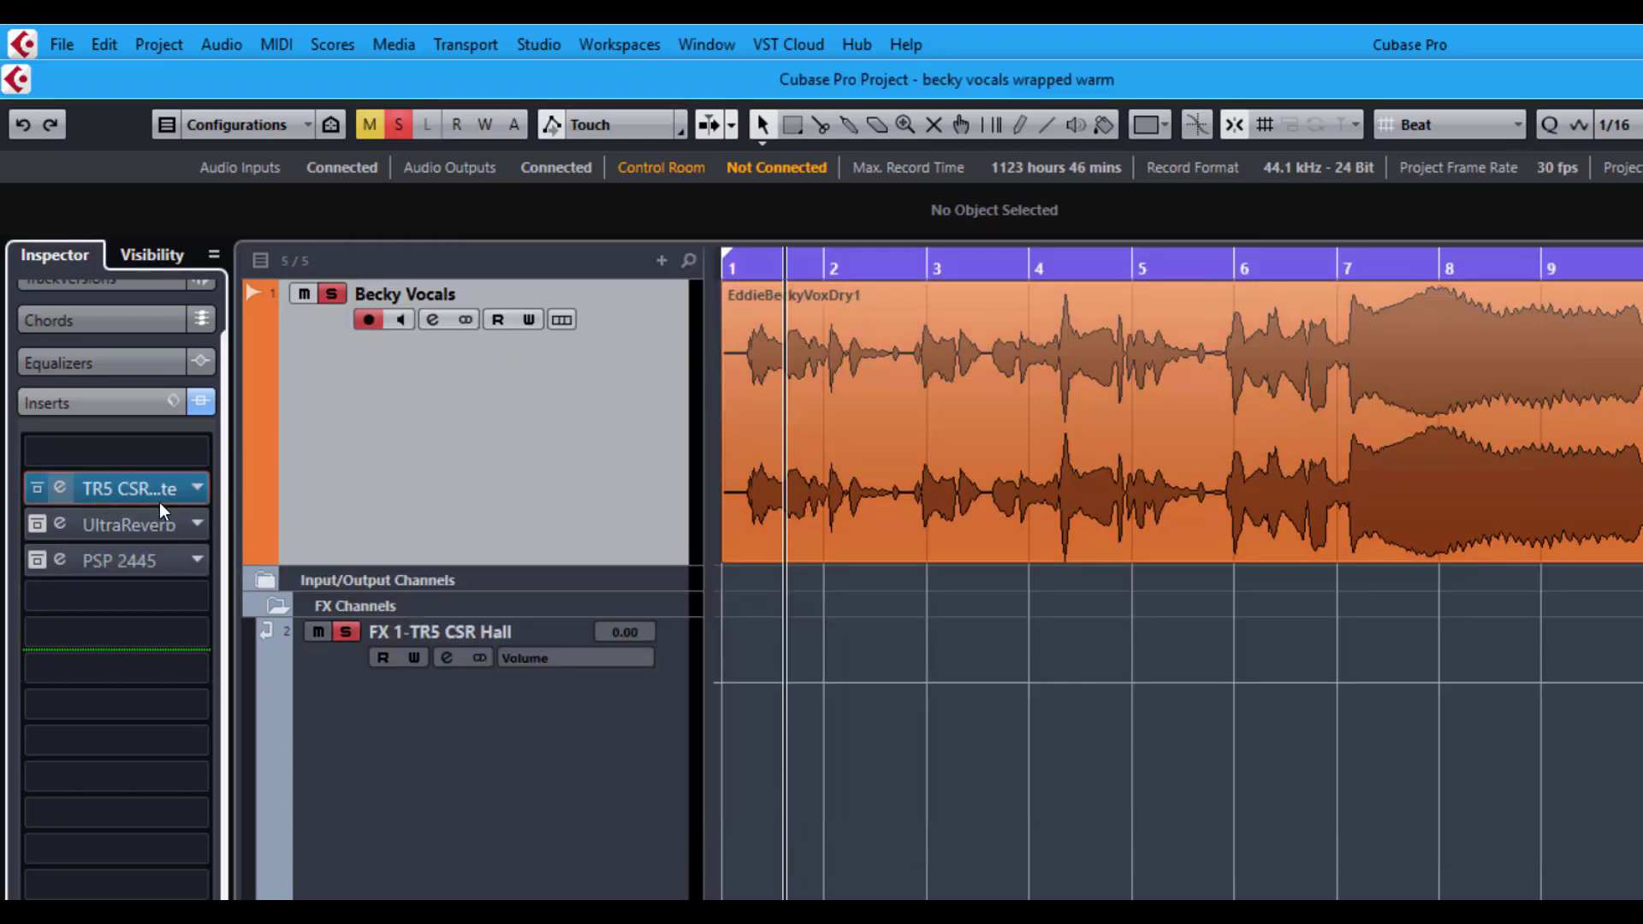
# Enable the PSP 2445 insert and demonstrate its high- and low-frequency reverb time switches, leaving them at Damped and Extended
pyautogui.click(39, 561)
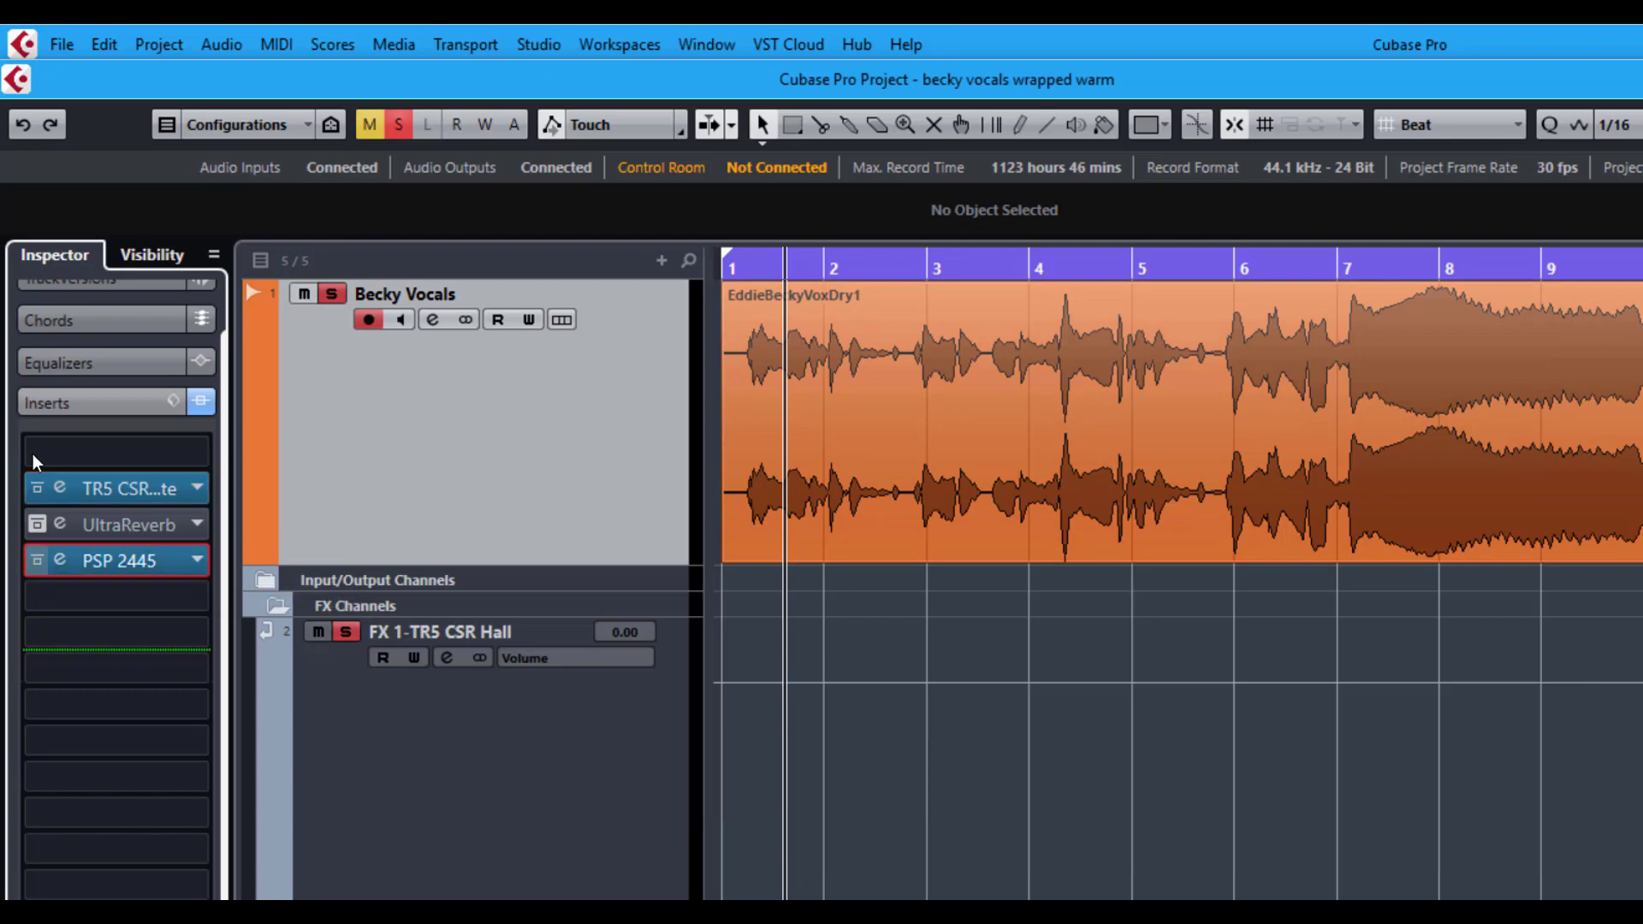
pyautogui.doubleClick(163, 560)
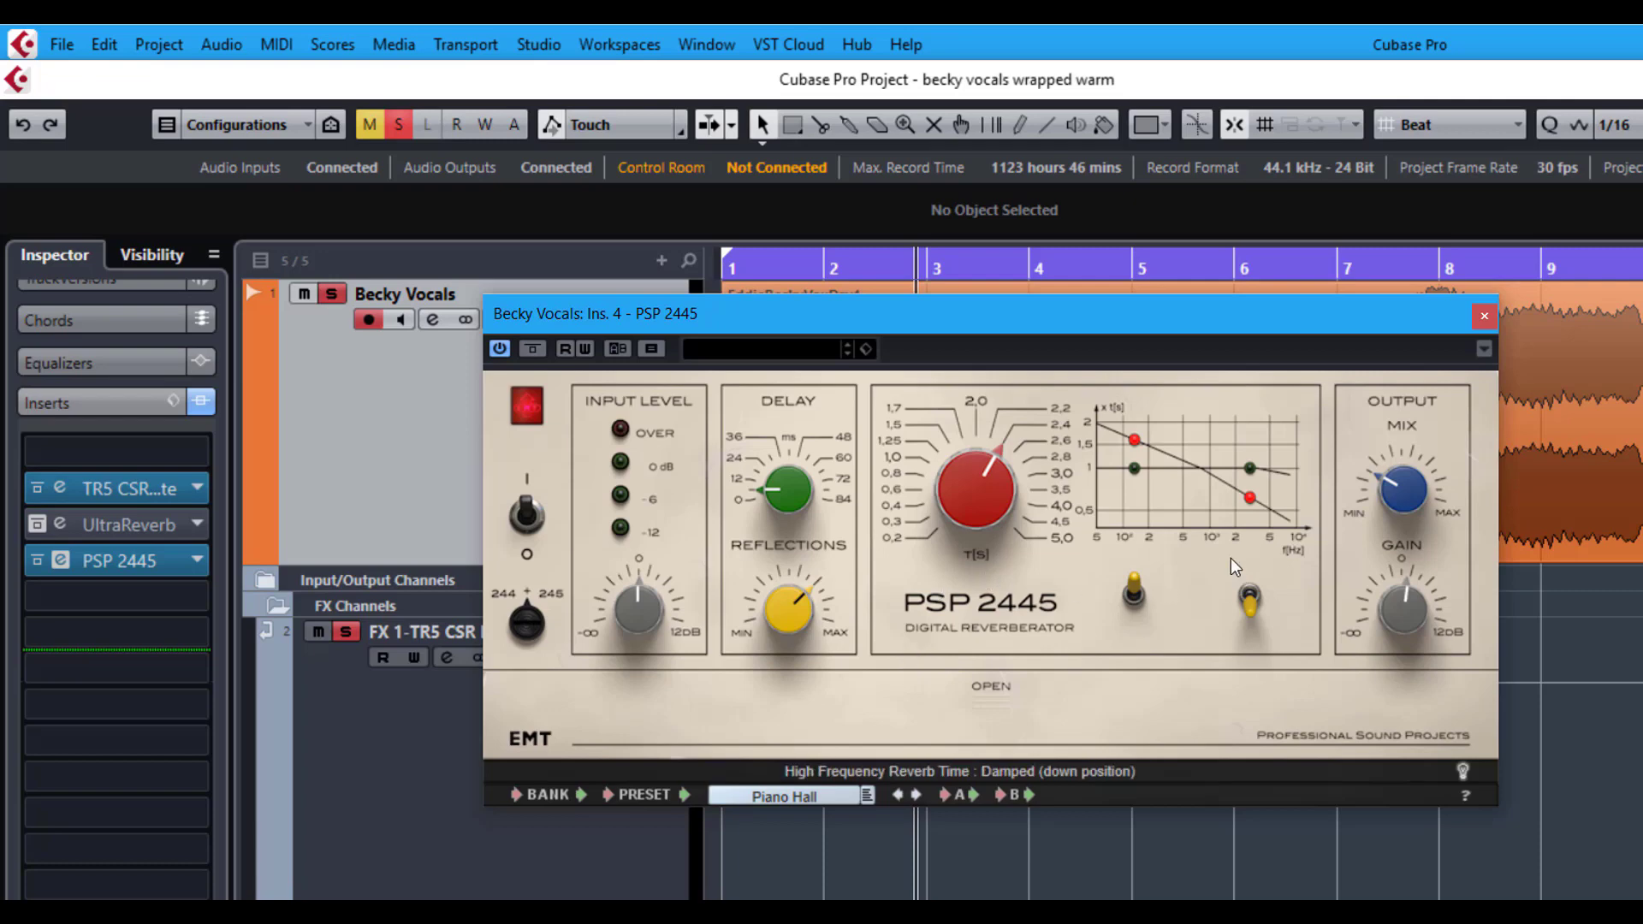
pyautogui.click(1250, 600)
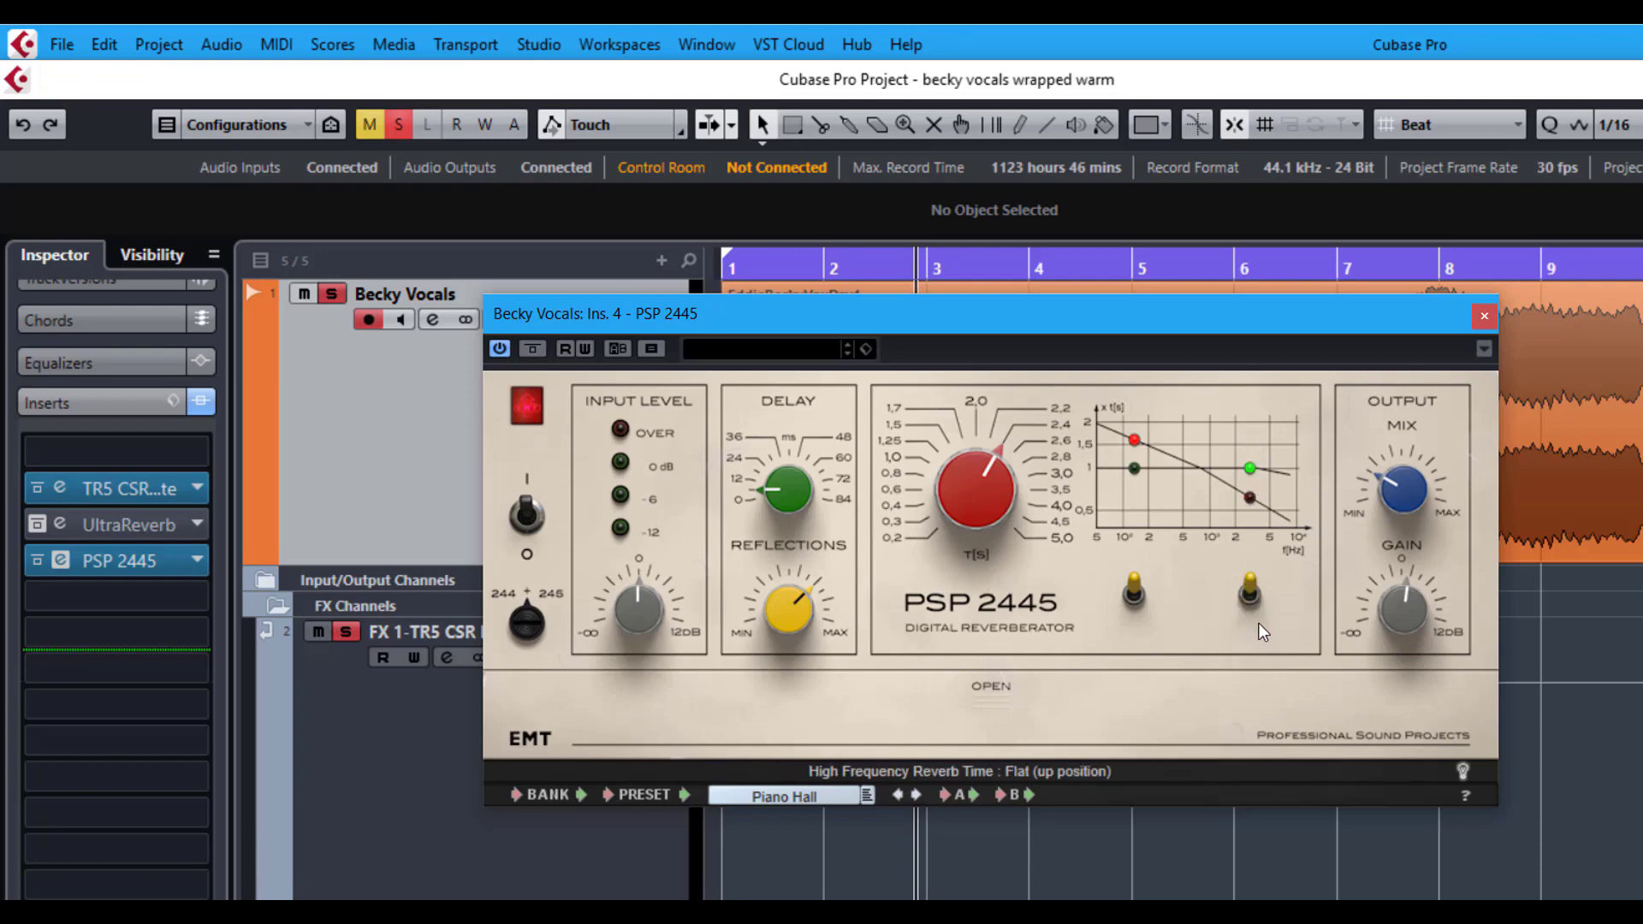
pyautogui.click(1250, 599)
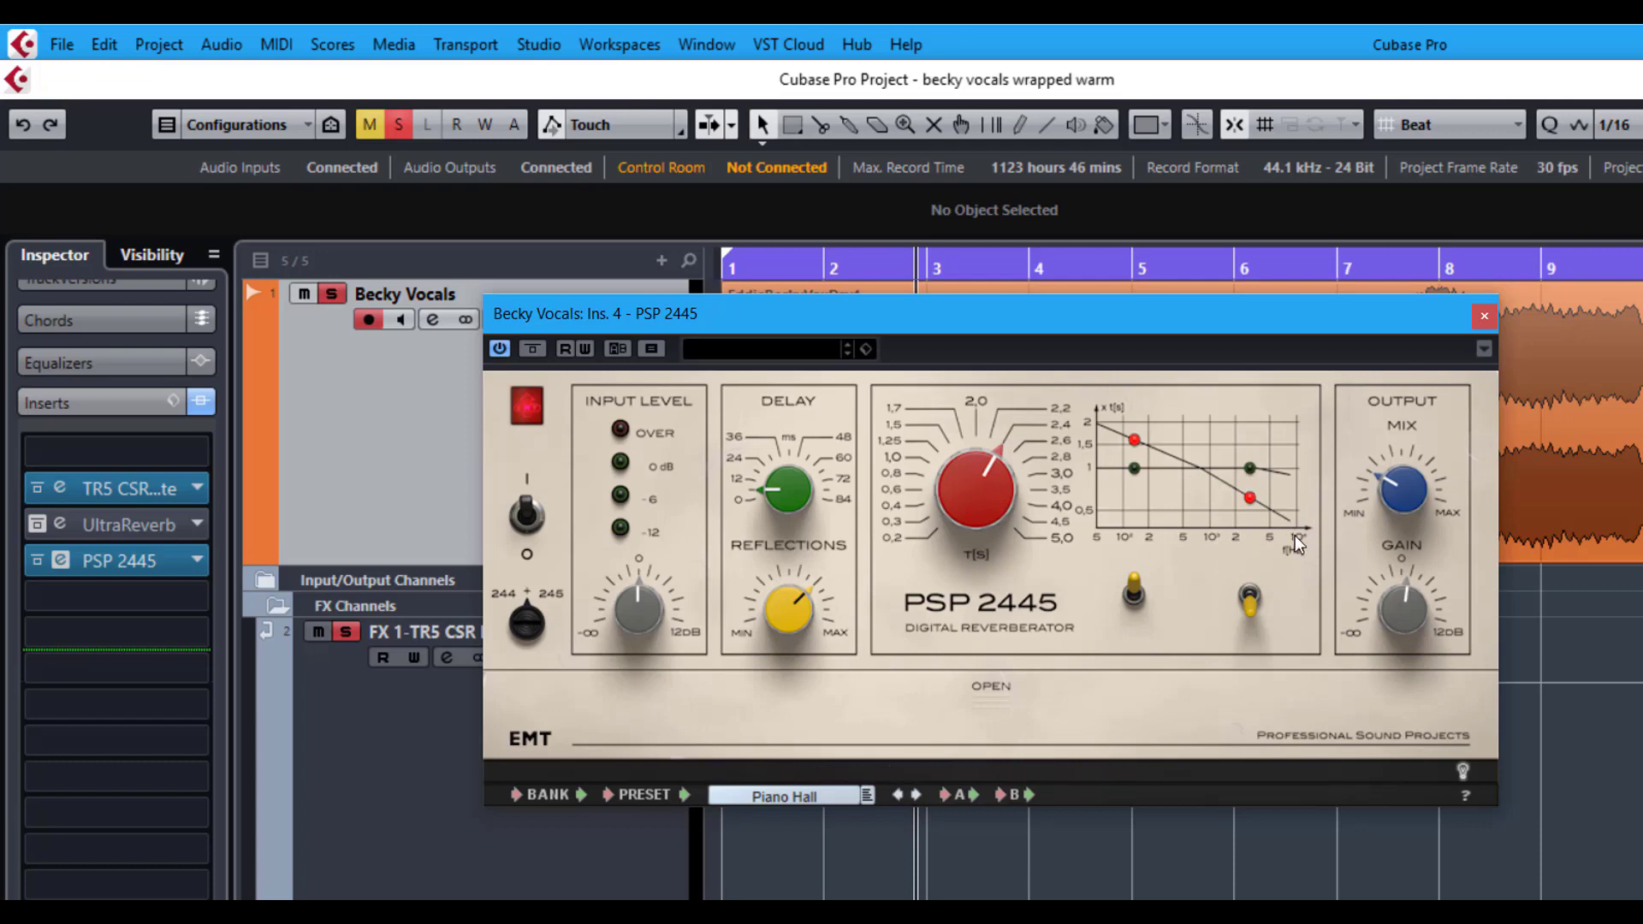
pyautogui.click(1134, 594)
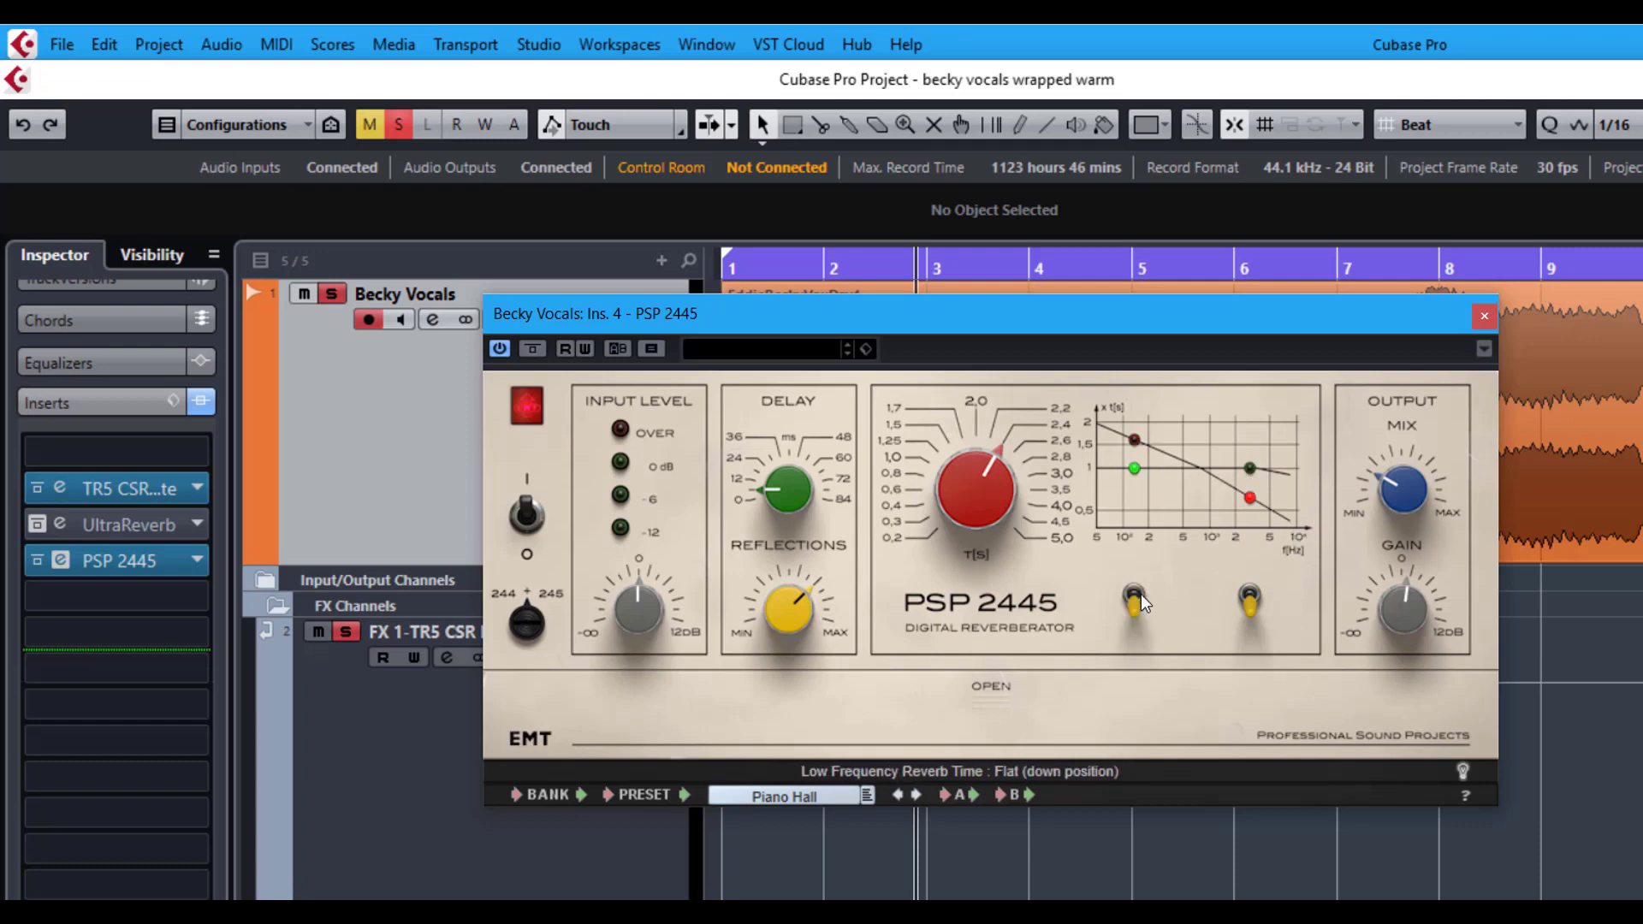
pyautogui.click(1134, 587)
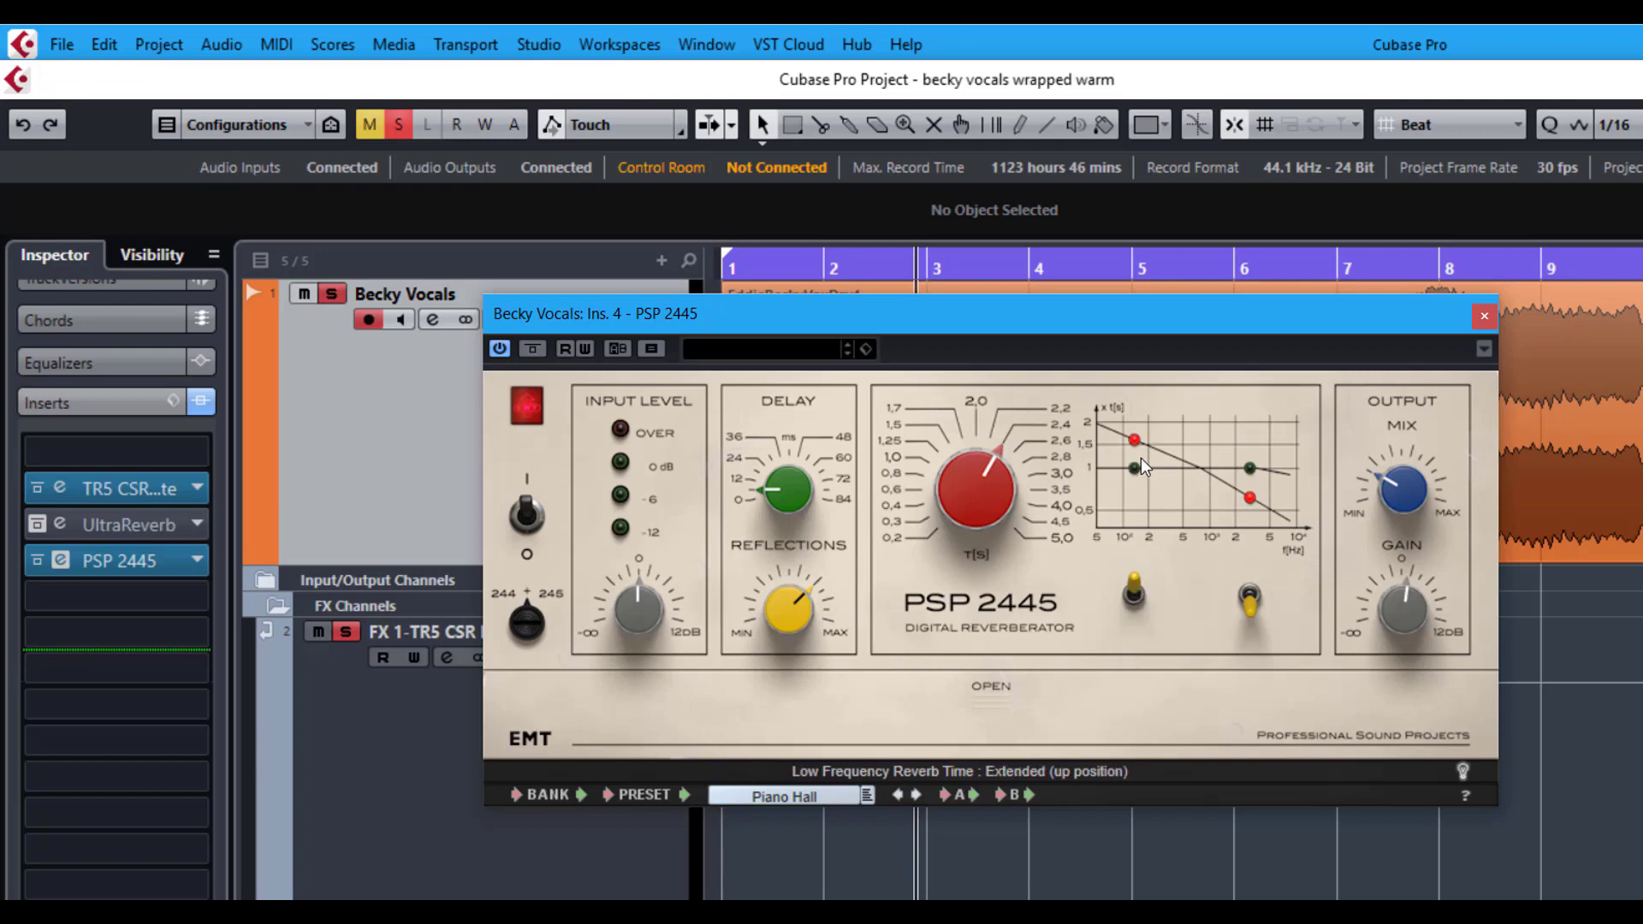
pyautogui.click(1483, 316)
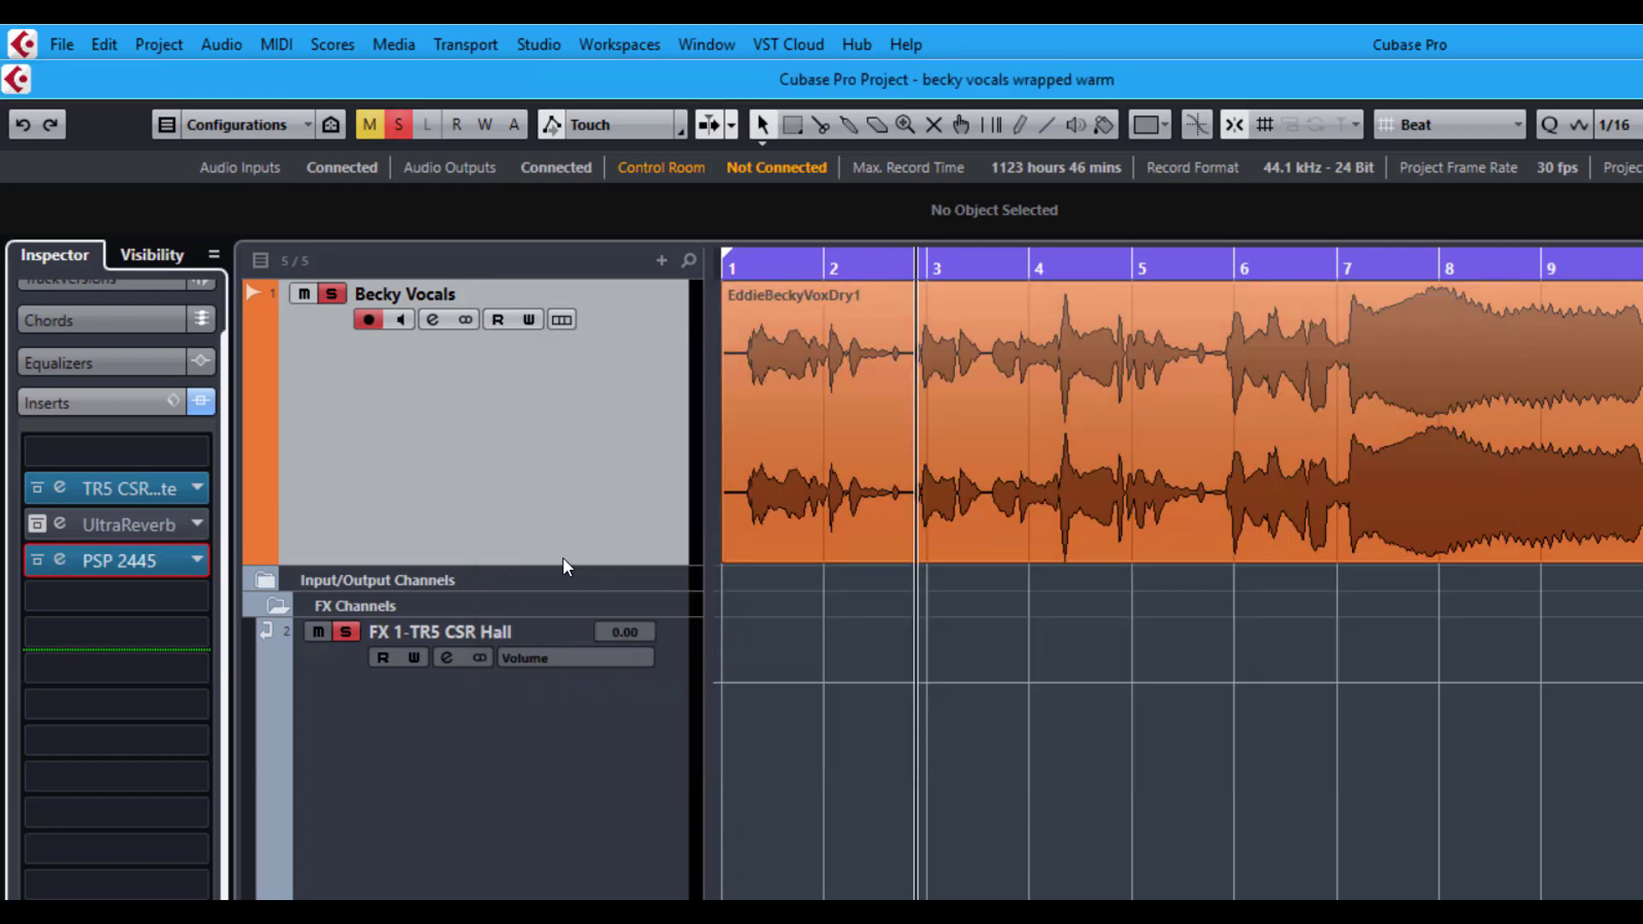
# Listen to Becky Vocals through both serial reverbs and check the PSP 2445's settings
pyautogui.press('space')
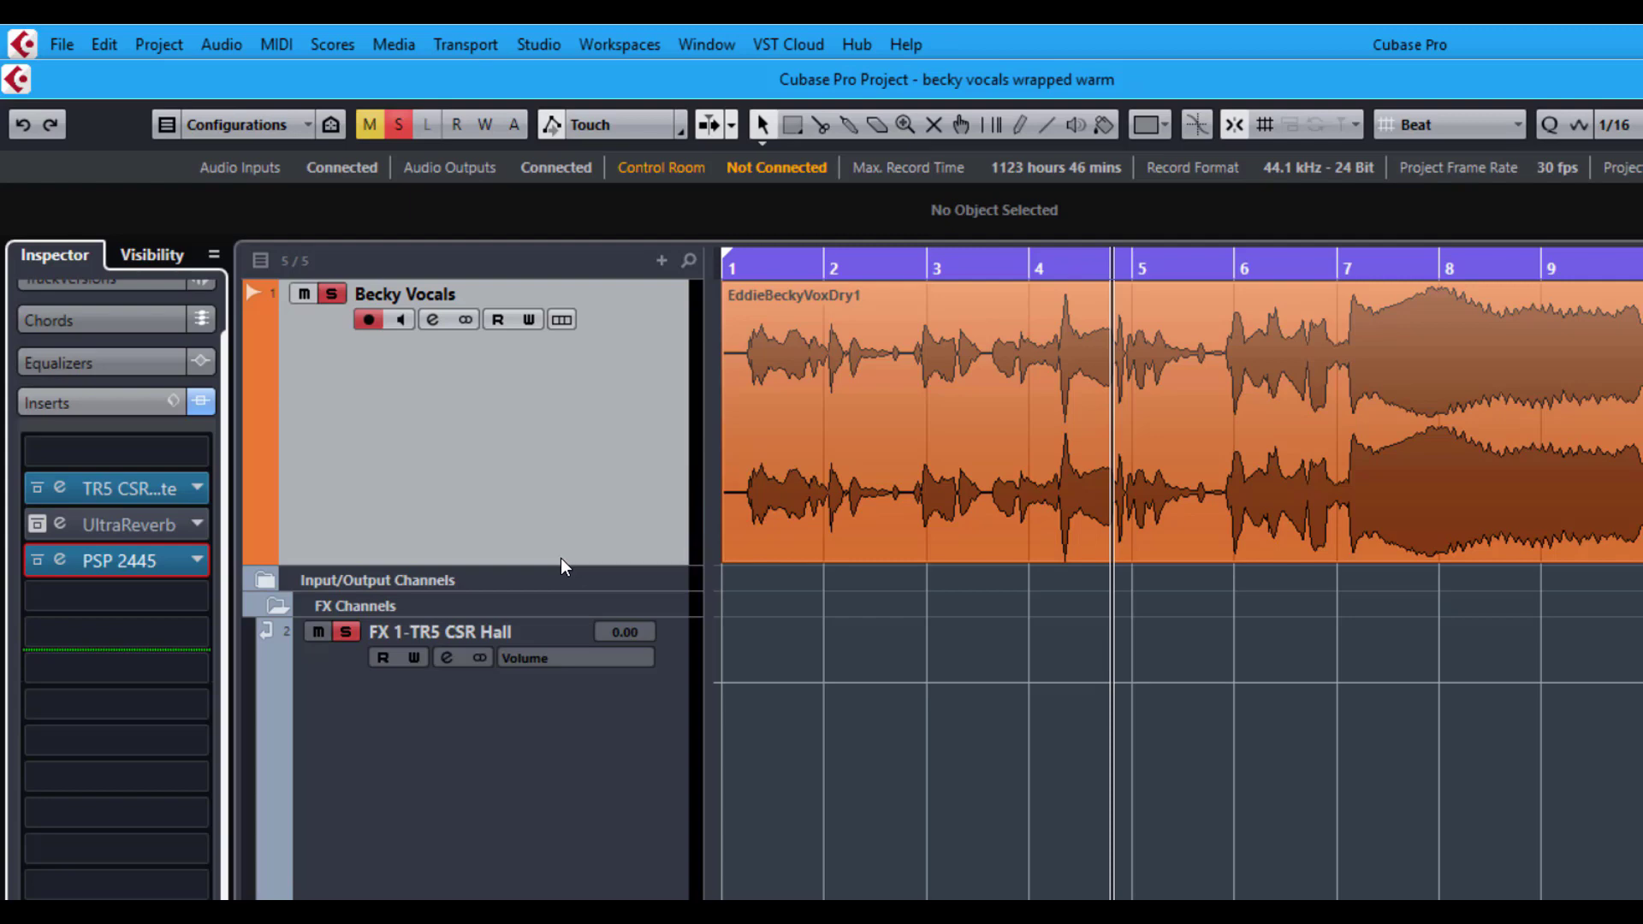
pyautogui.press('space')
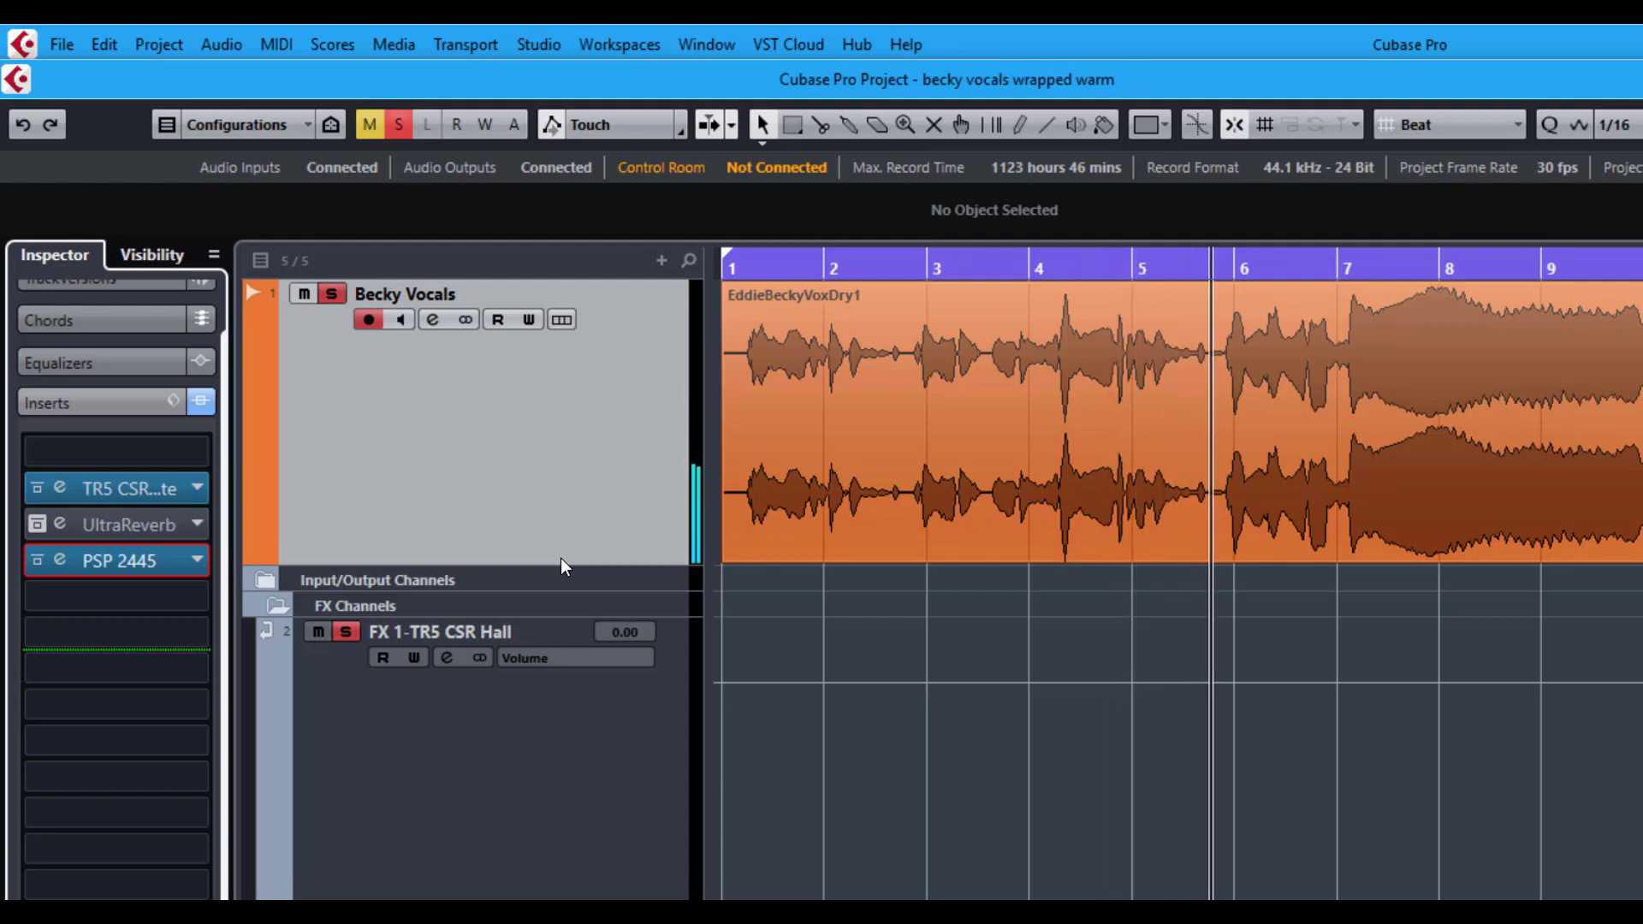
pyautogui.click(60, 561)
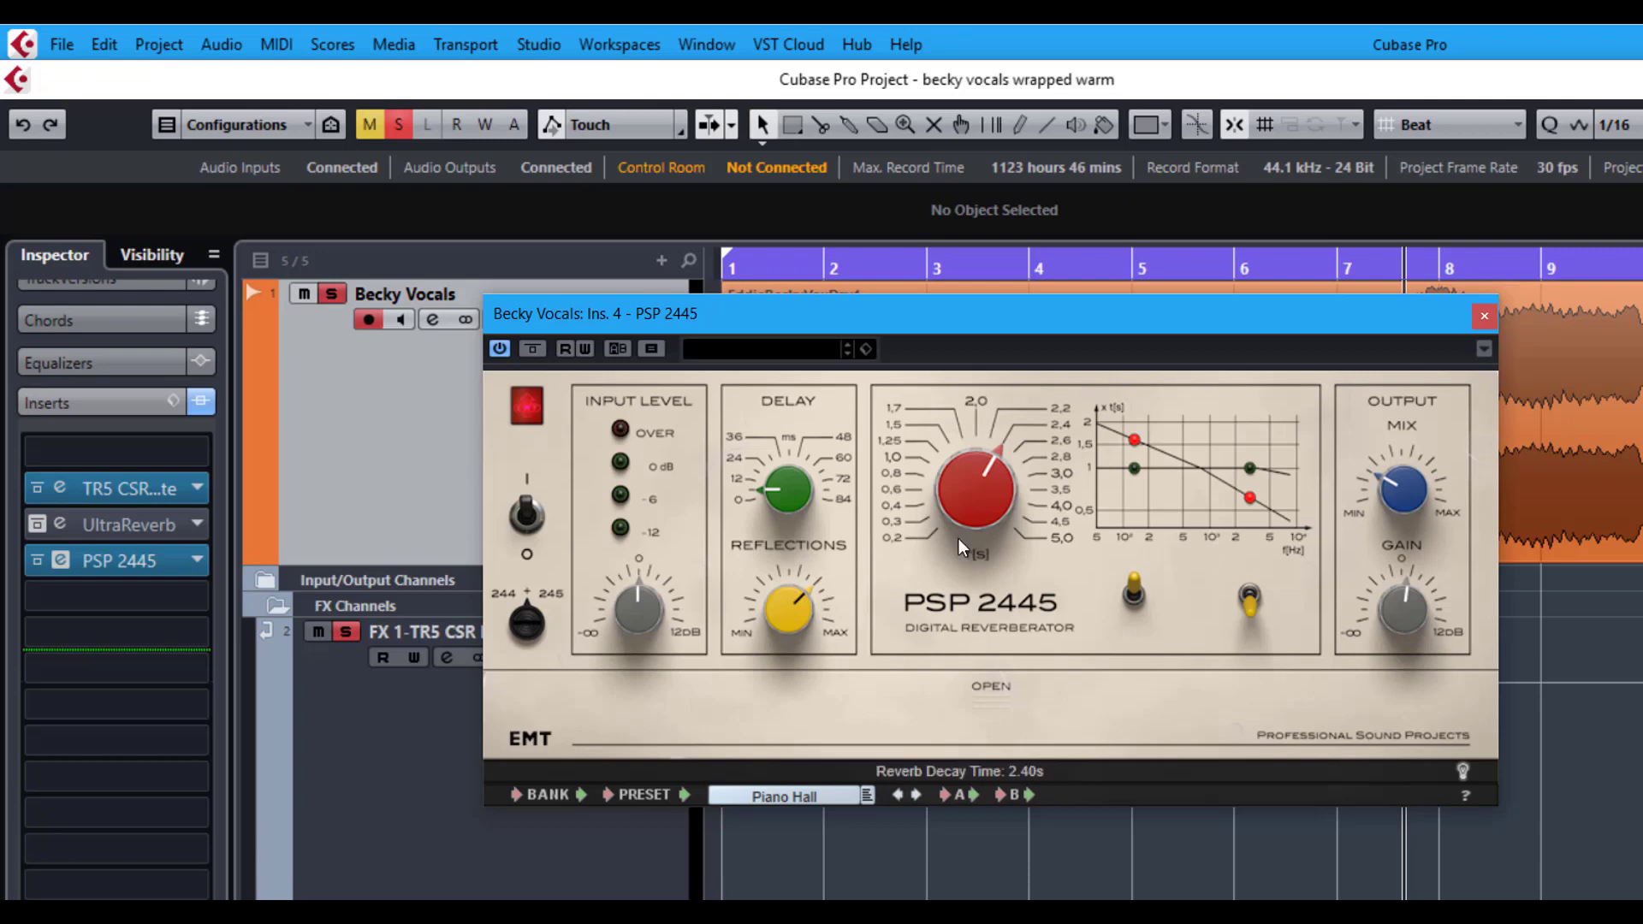
pyautogui.click(1485, 316)
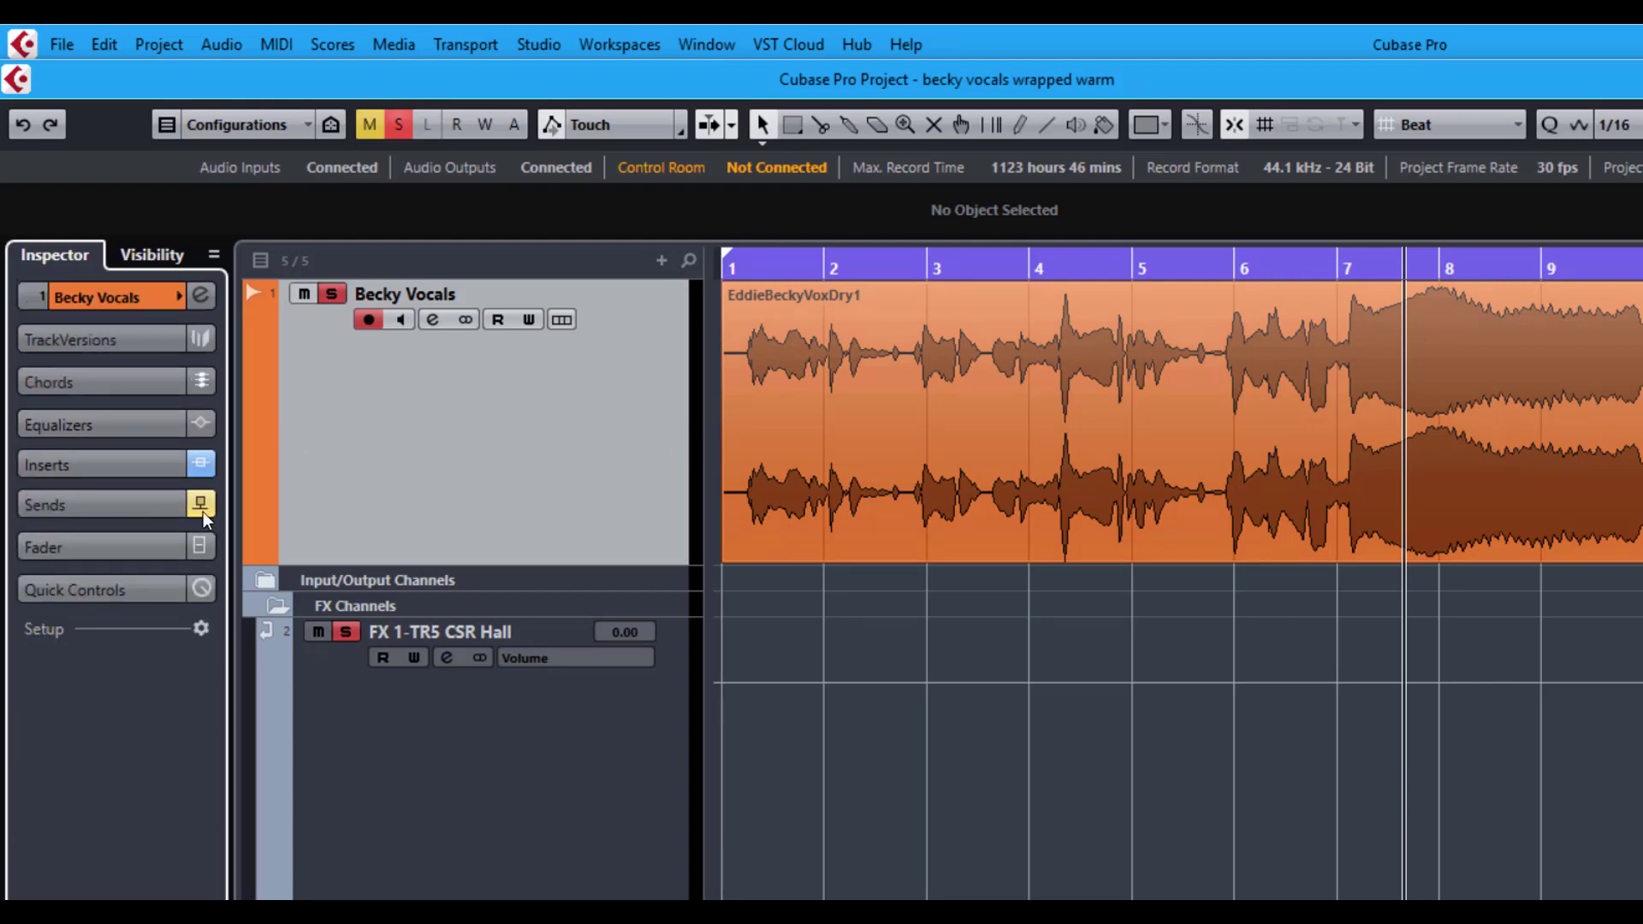
# Enable the Becky Vocals sends and the FX 1 channel's TR5 CSR Hall insert, and review the reverb's advanced Time settings
pyautogui.click(74, 507)
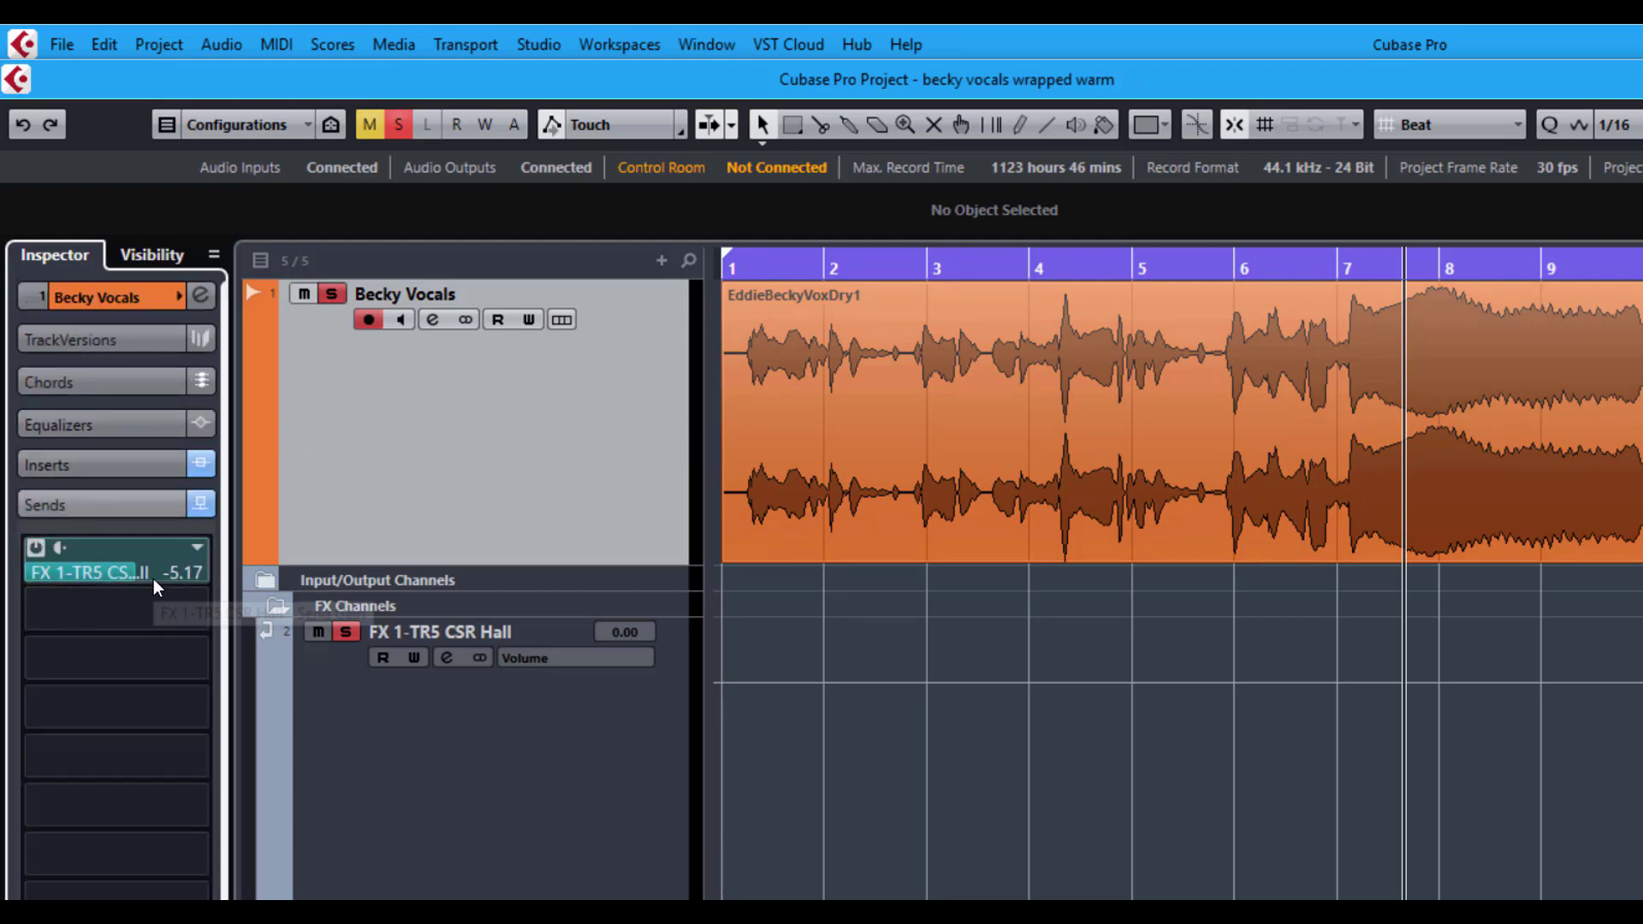
pyautogui.click(390, 782)
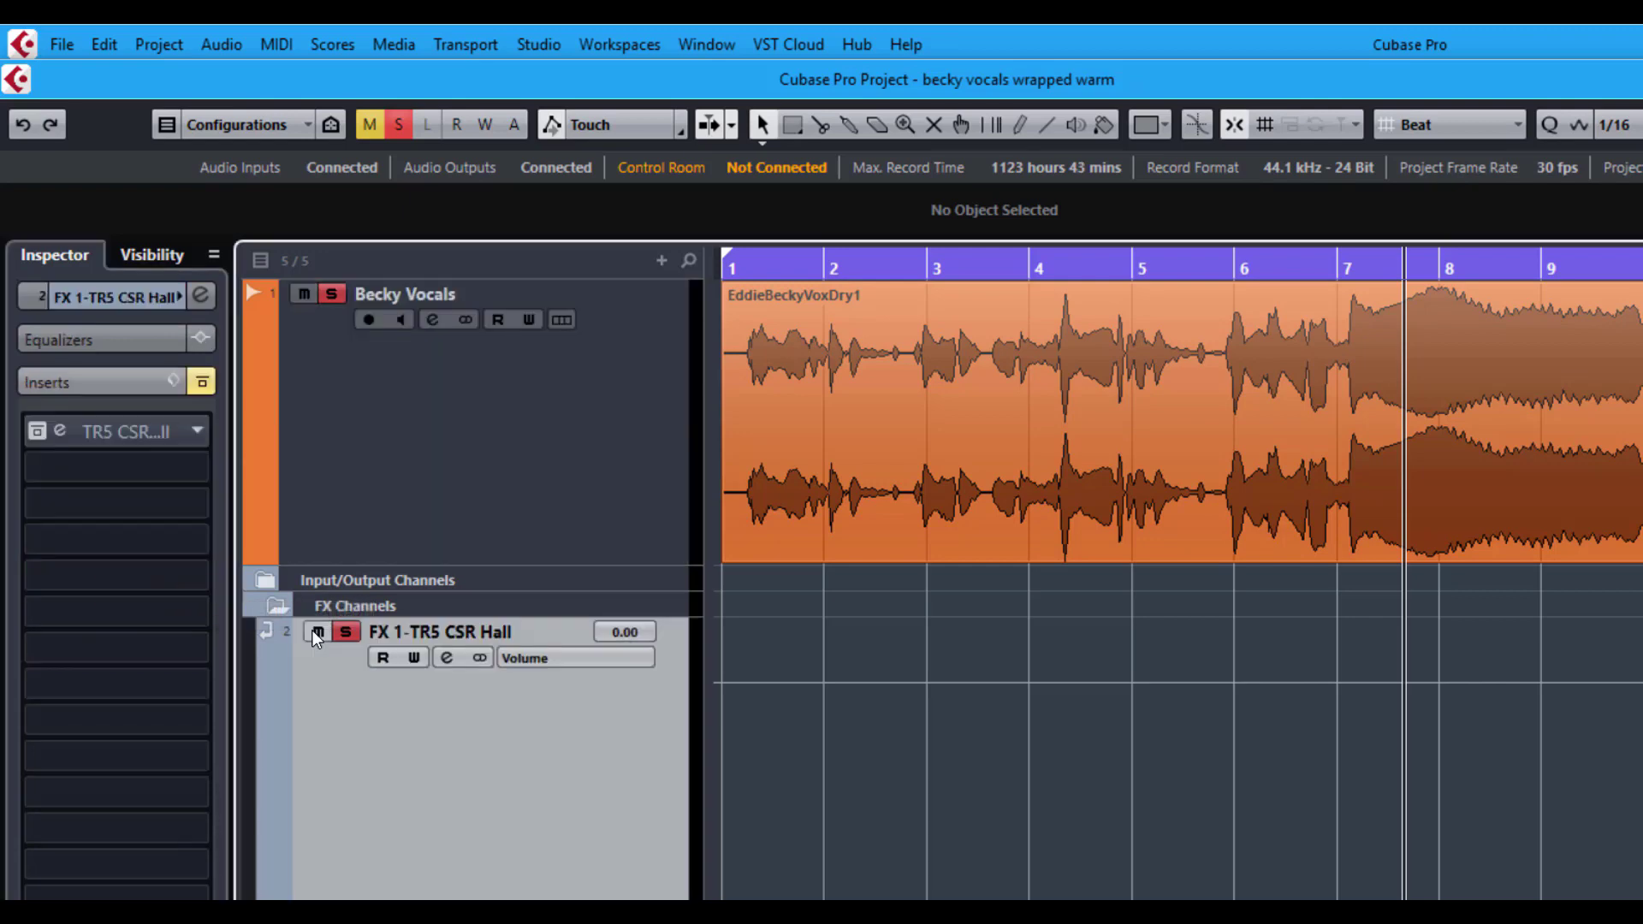
pyautogui.click(38, 432)
pyautogui.doubleClick(120, 431)
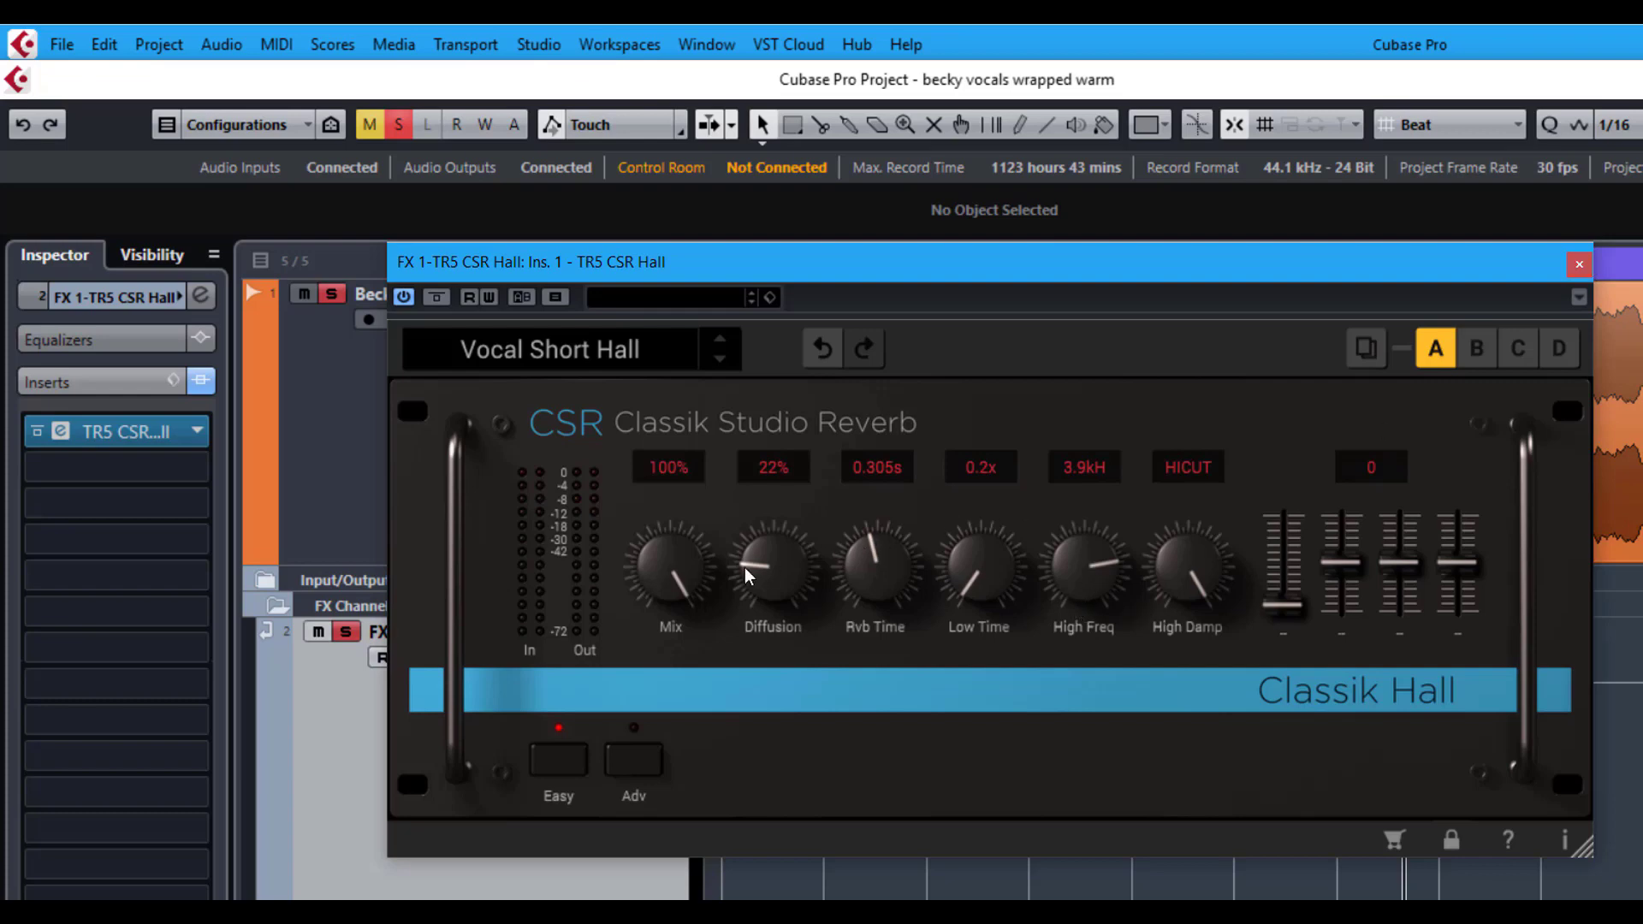
pyautogui.click(635, 780)
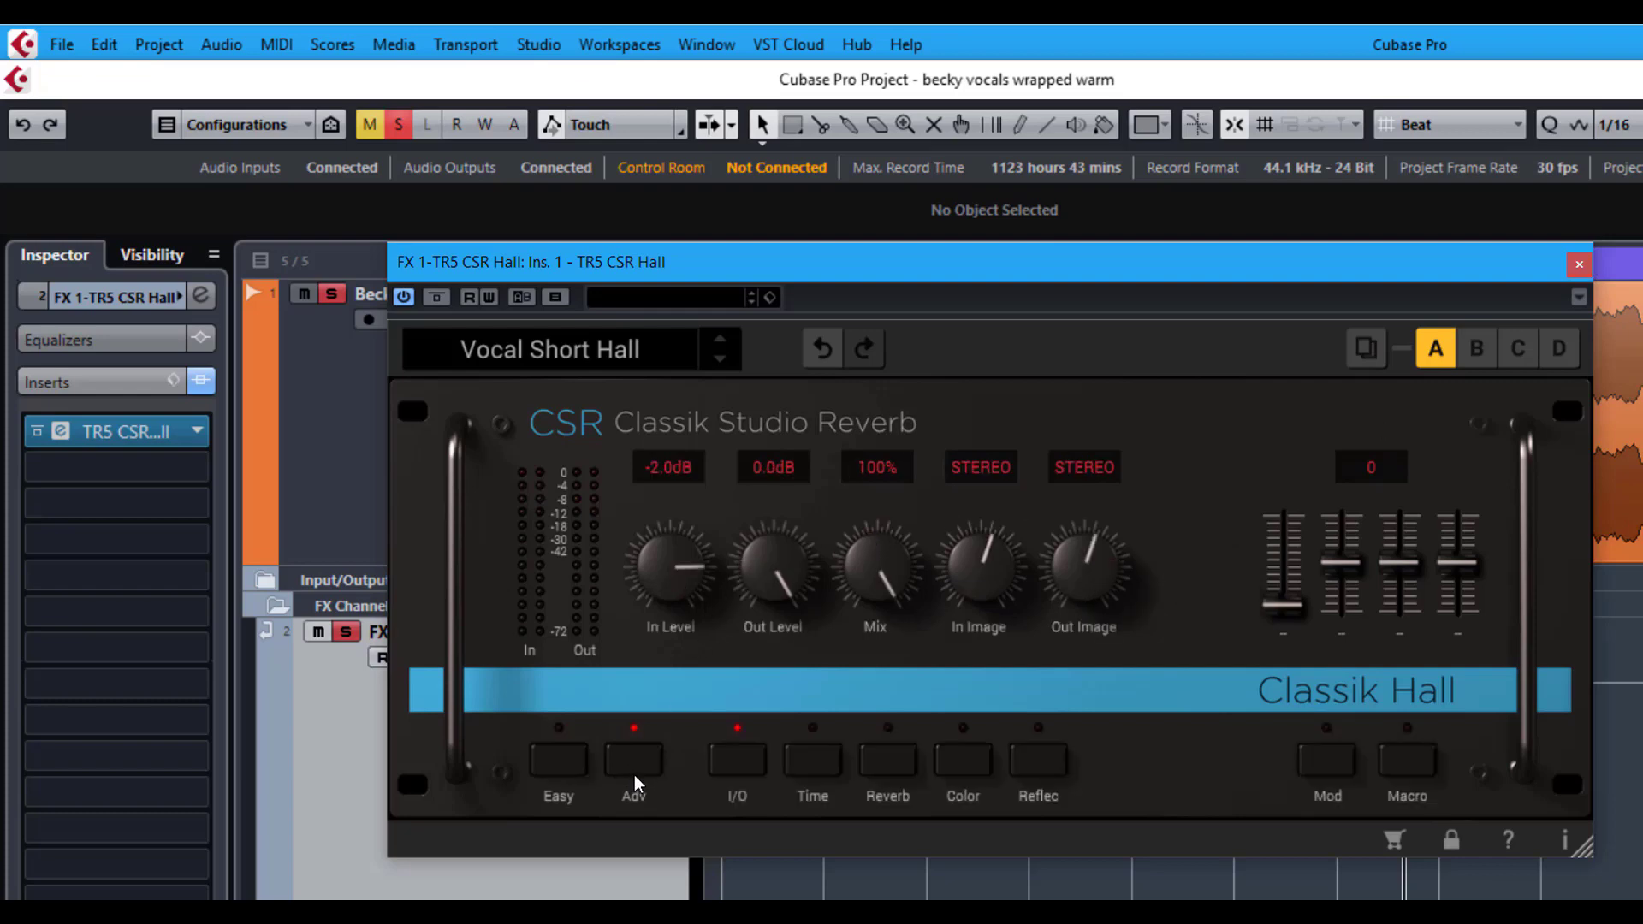
pyautogui.click(813, 758)
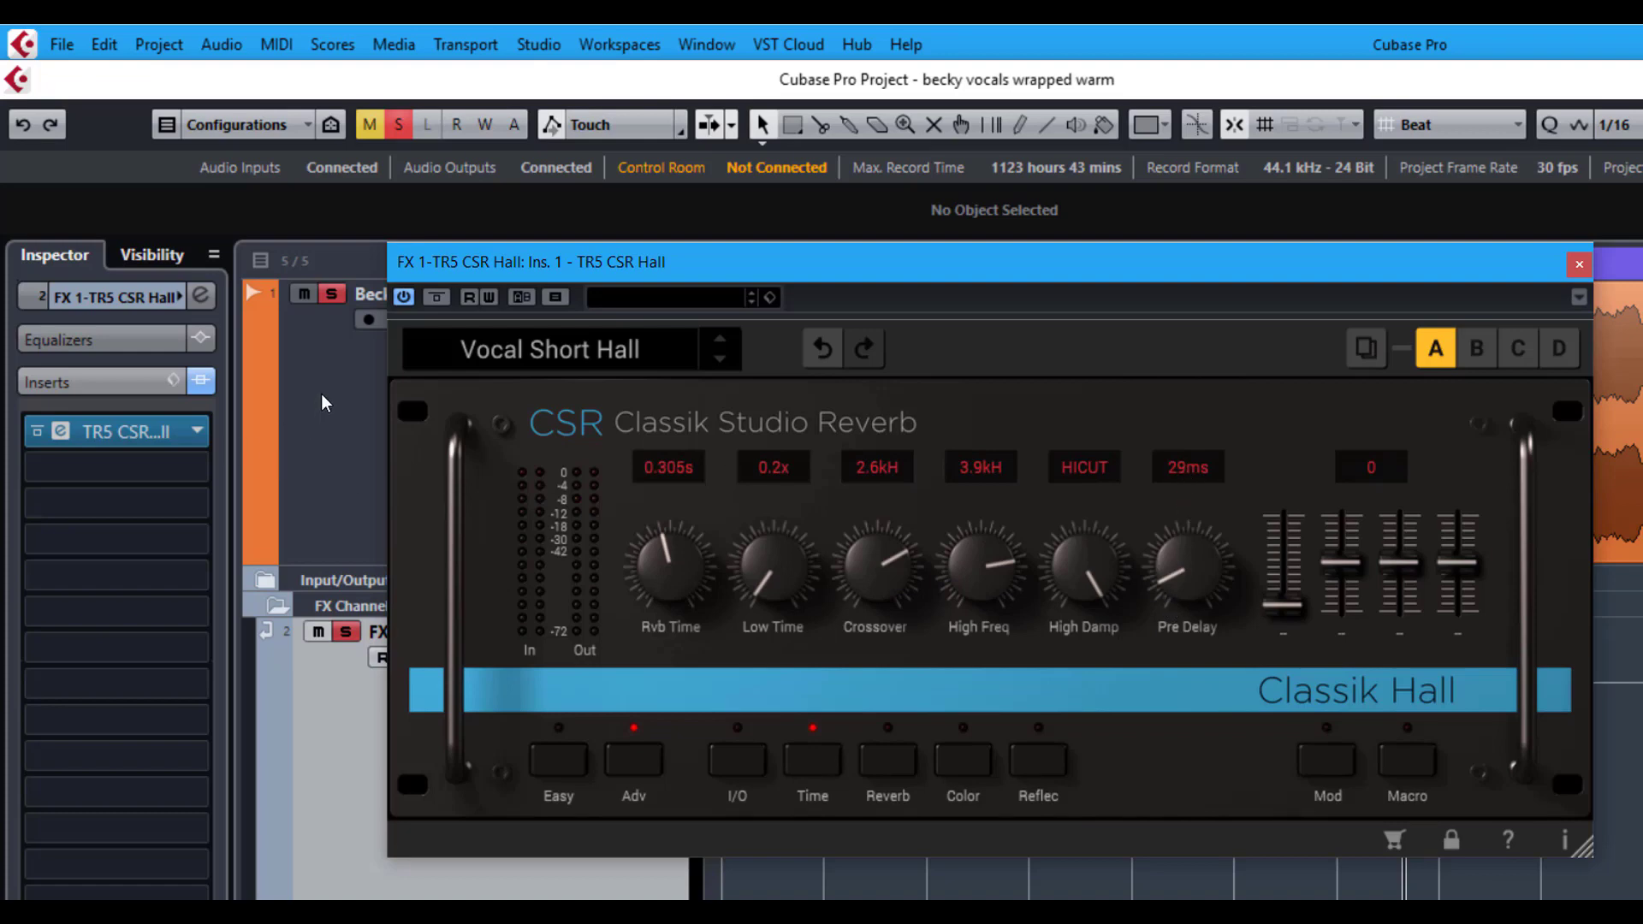
# Play Becky Vocals from the start with the hall reverb added and raise its FX 1 send level to 3.68
pyautogui.click(261, 329)
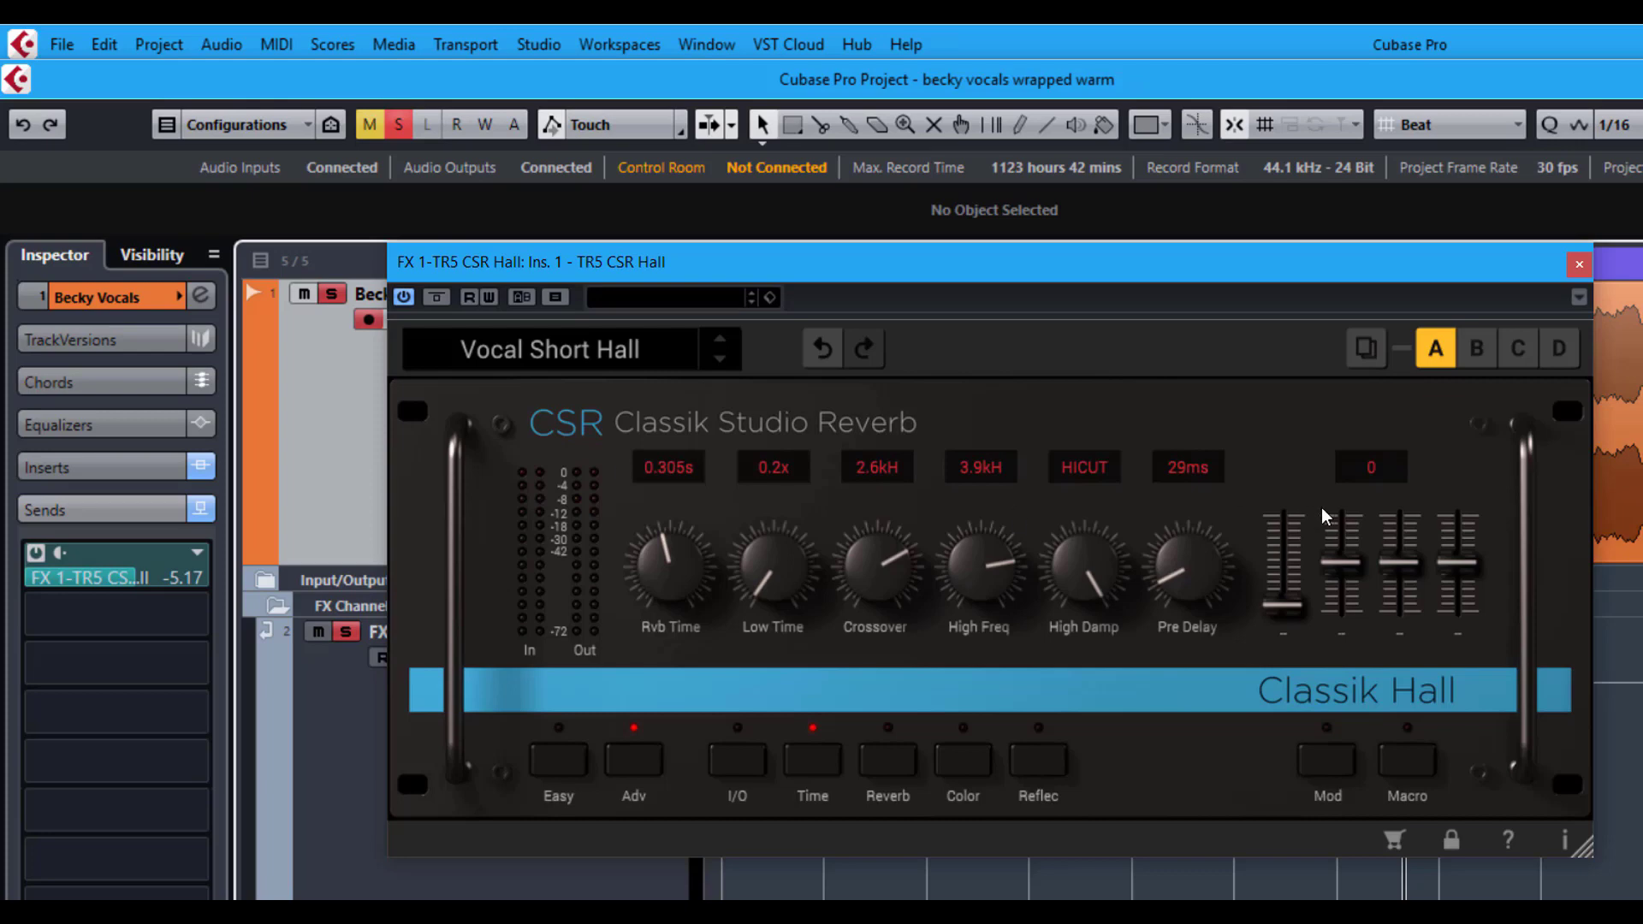
pyautogui.press('KP_Decimal')
pyautogui.press('space')
pyautogui.click(1585, 265)
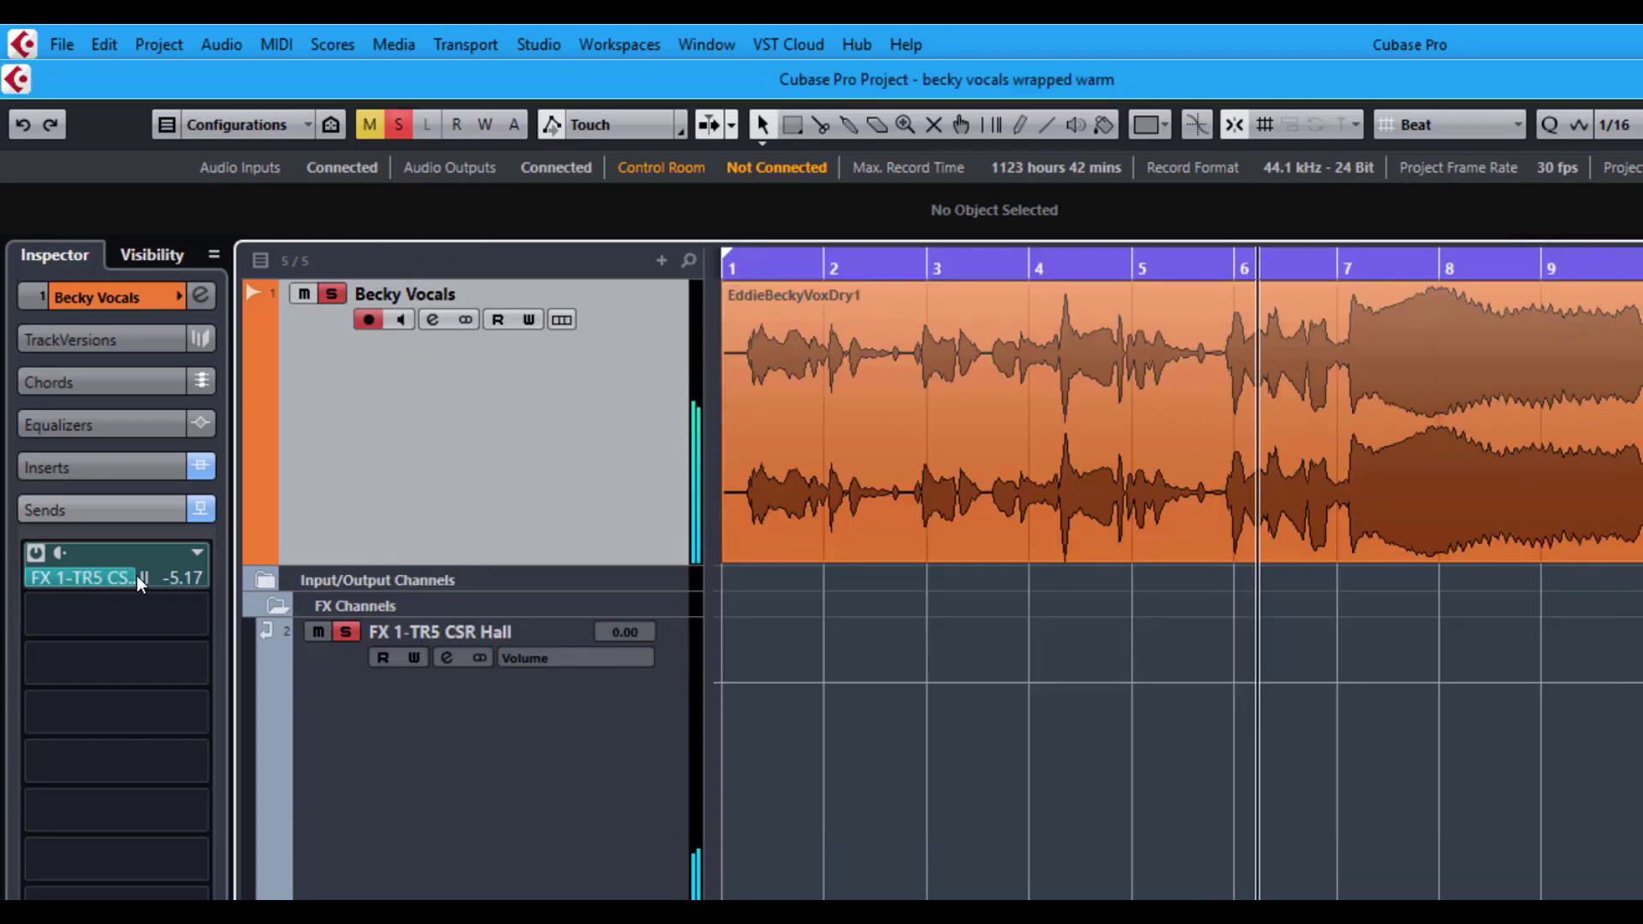
pyautogui.moveTo(129, 575); pyautogui.dragTo(191, 578)
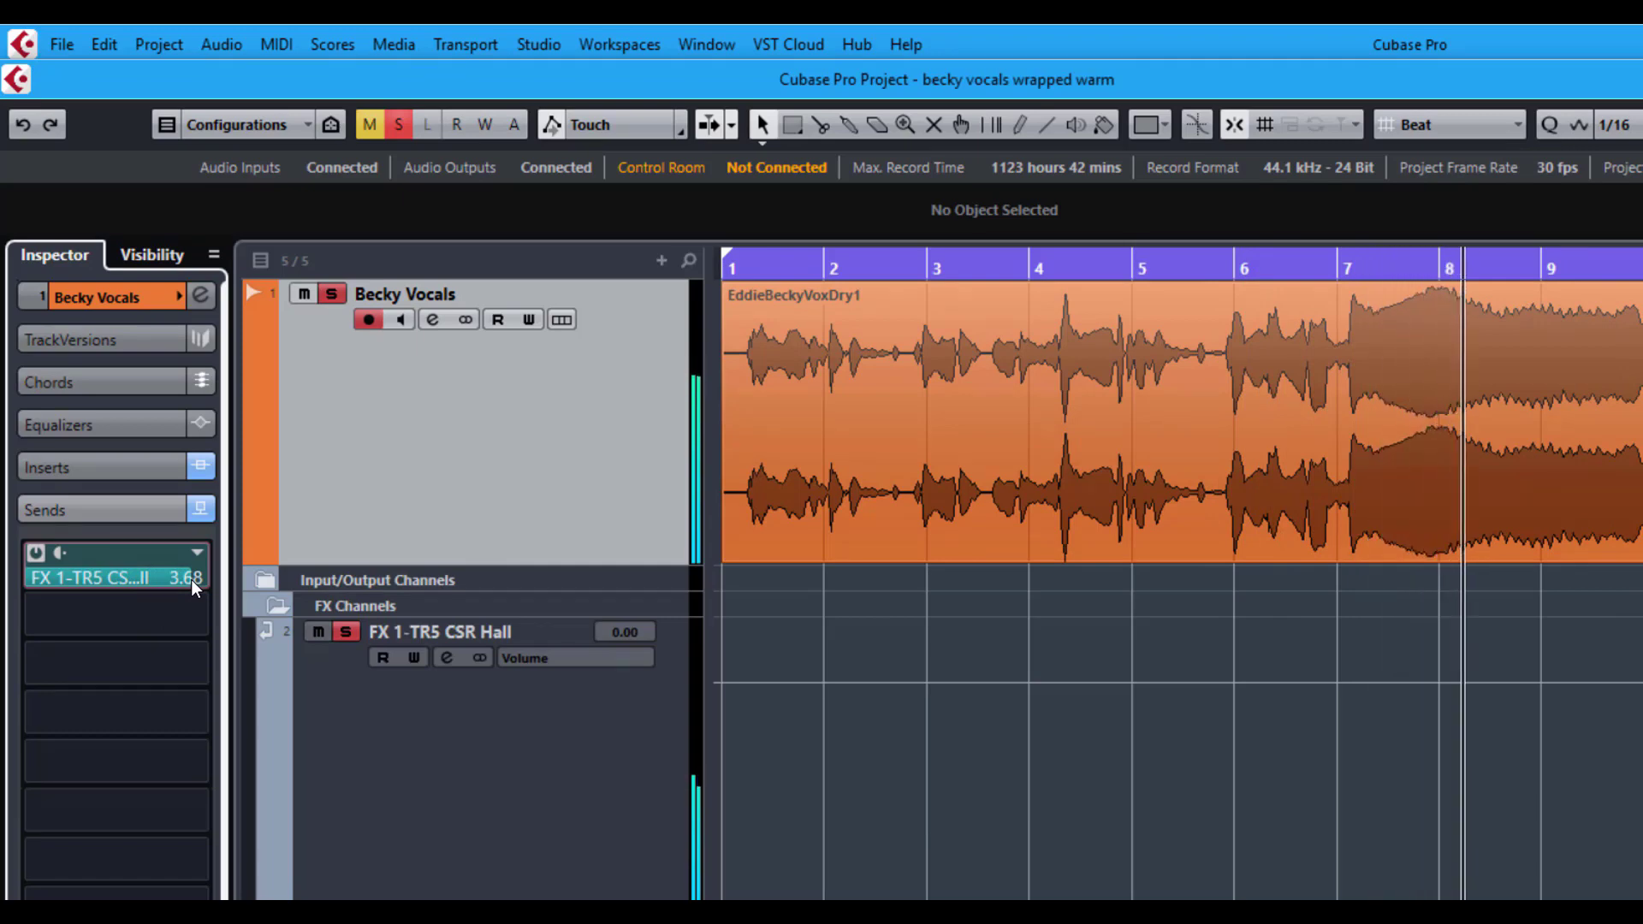
pyautogui.press('space')
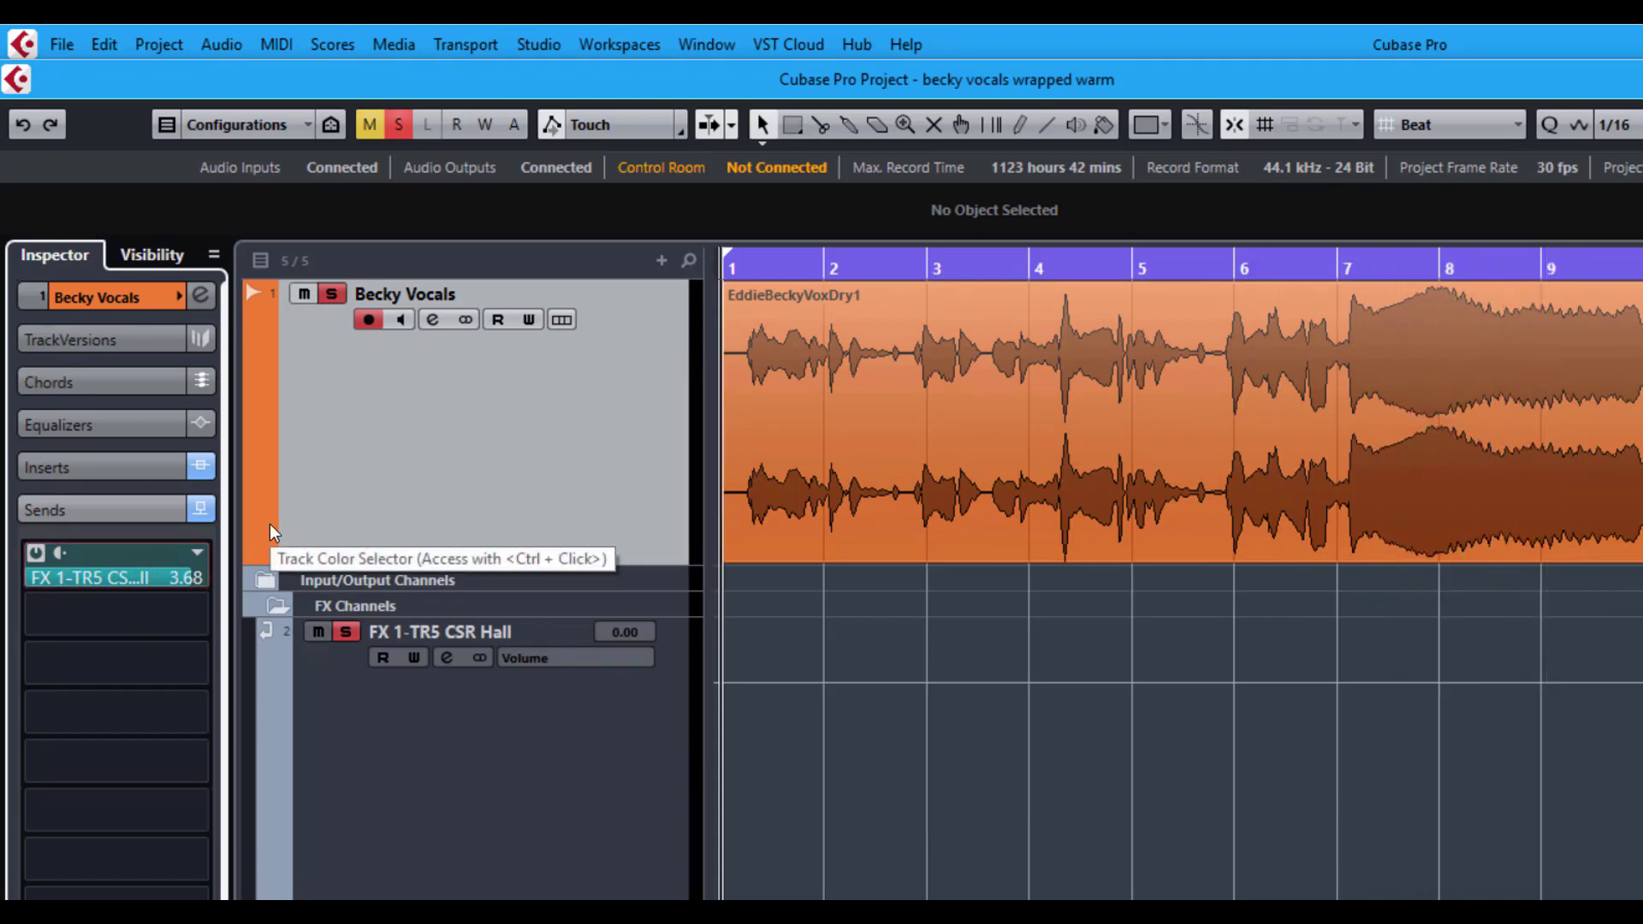
# Replay Becky Vocals from the start and lower its FX 1-TR5 CSR Hall send level to -4.92
pyautogui.press('space')
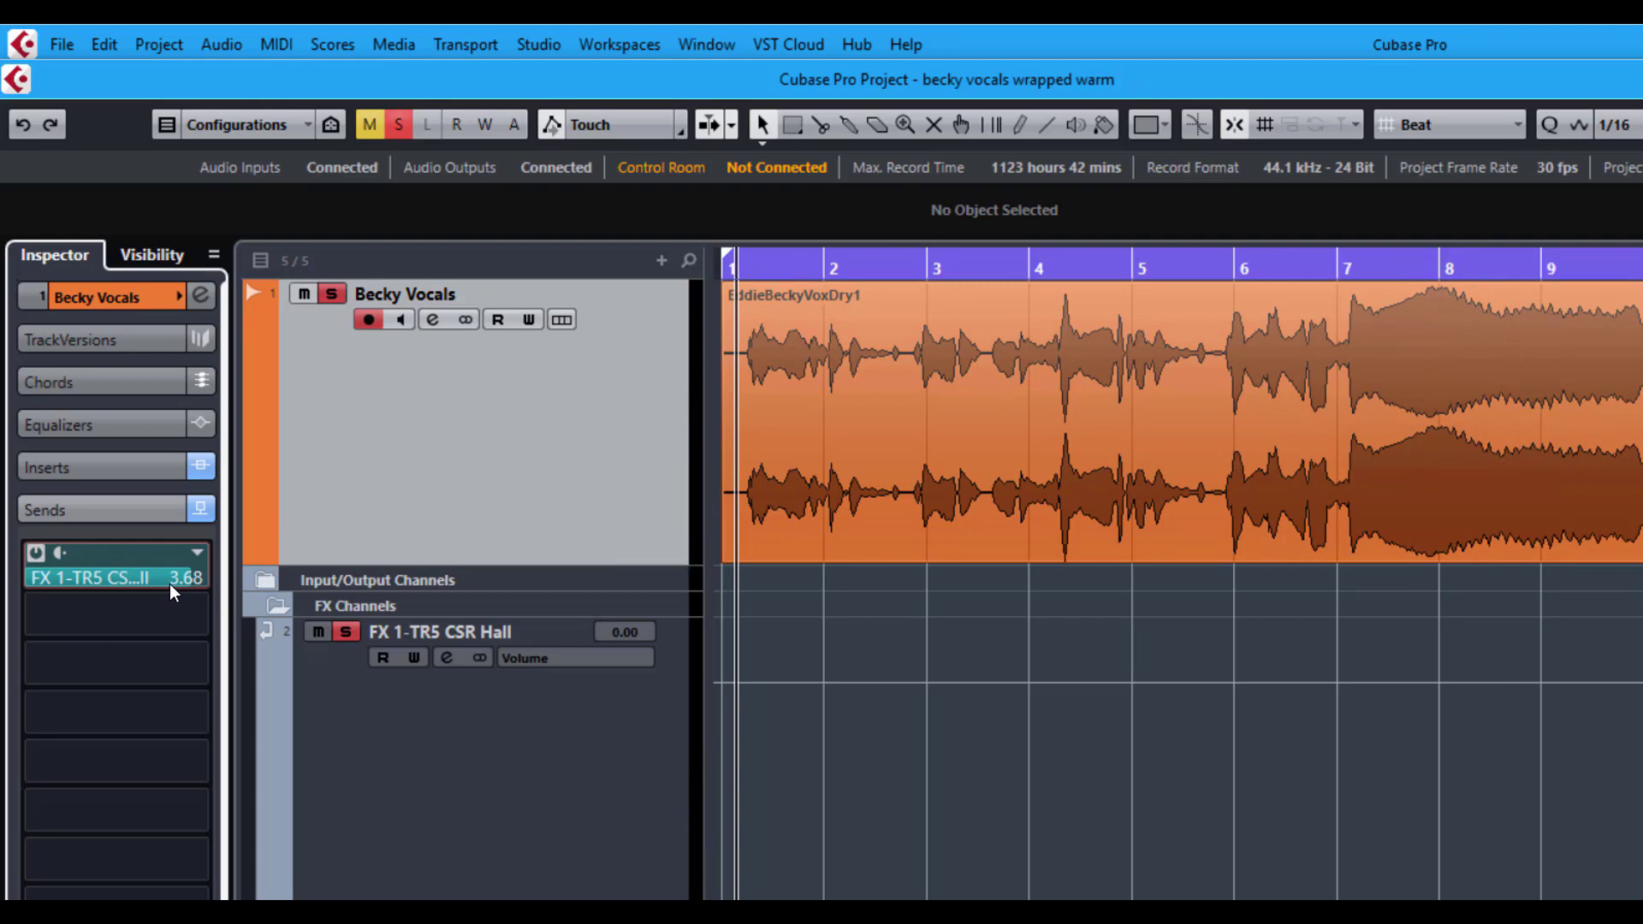
pyautogui.press('space')
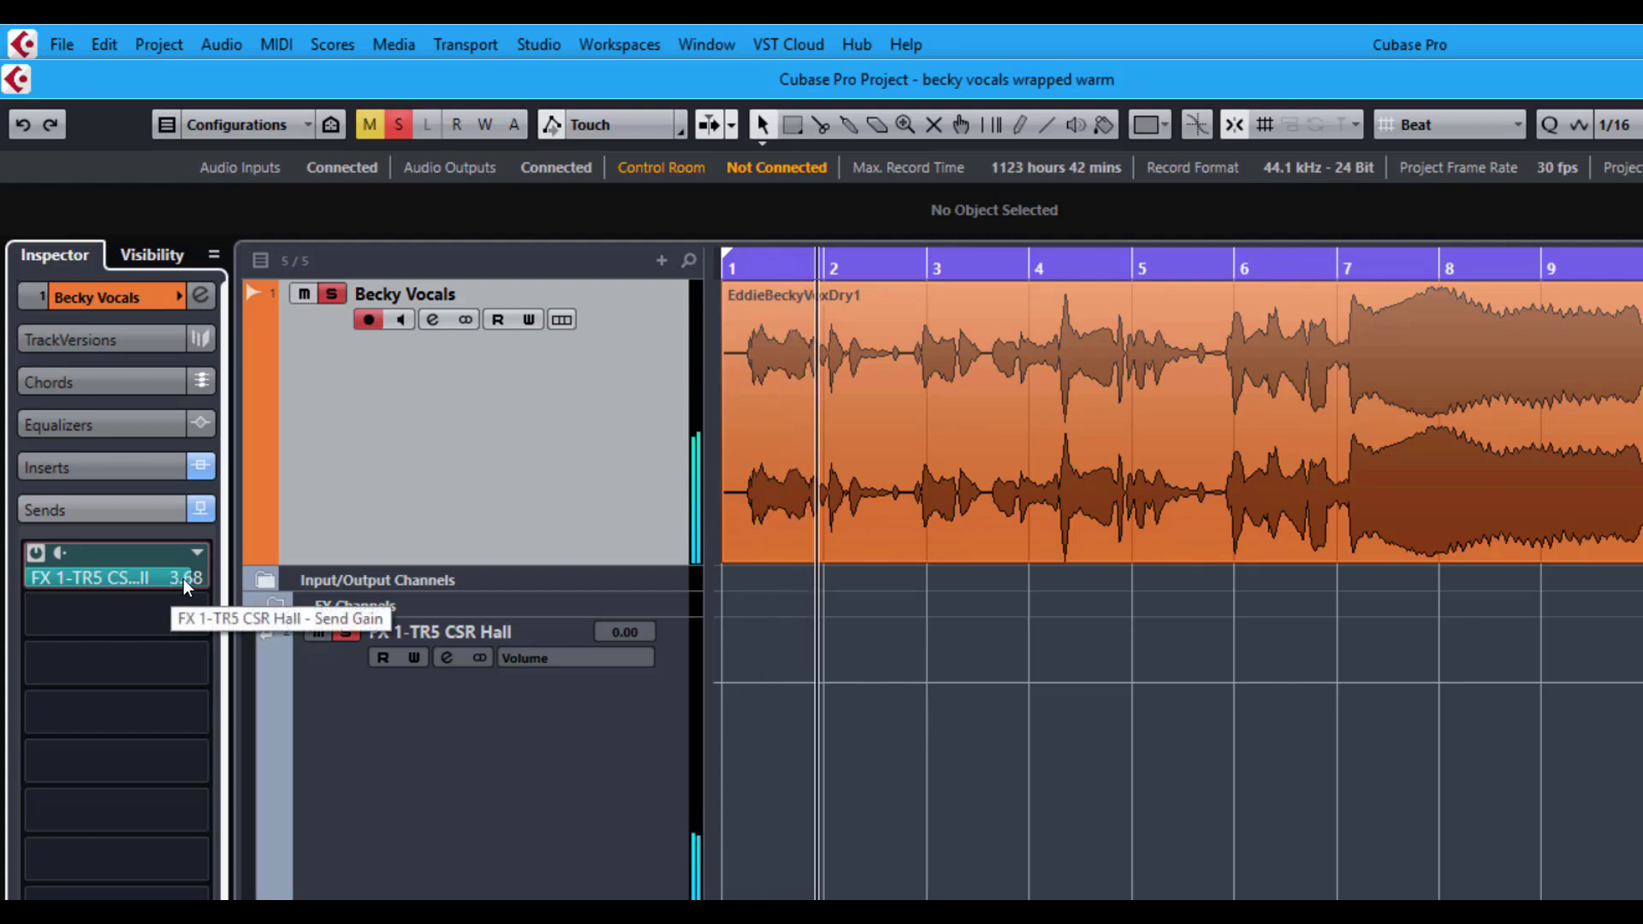
pyautogui.moveTo(184, 579); pyautogui.dragTo(129, 579)
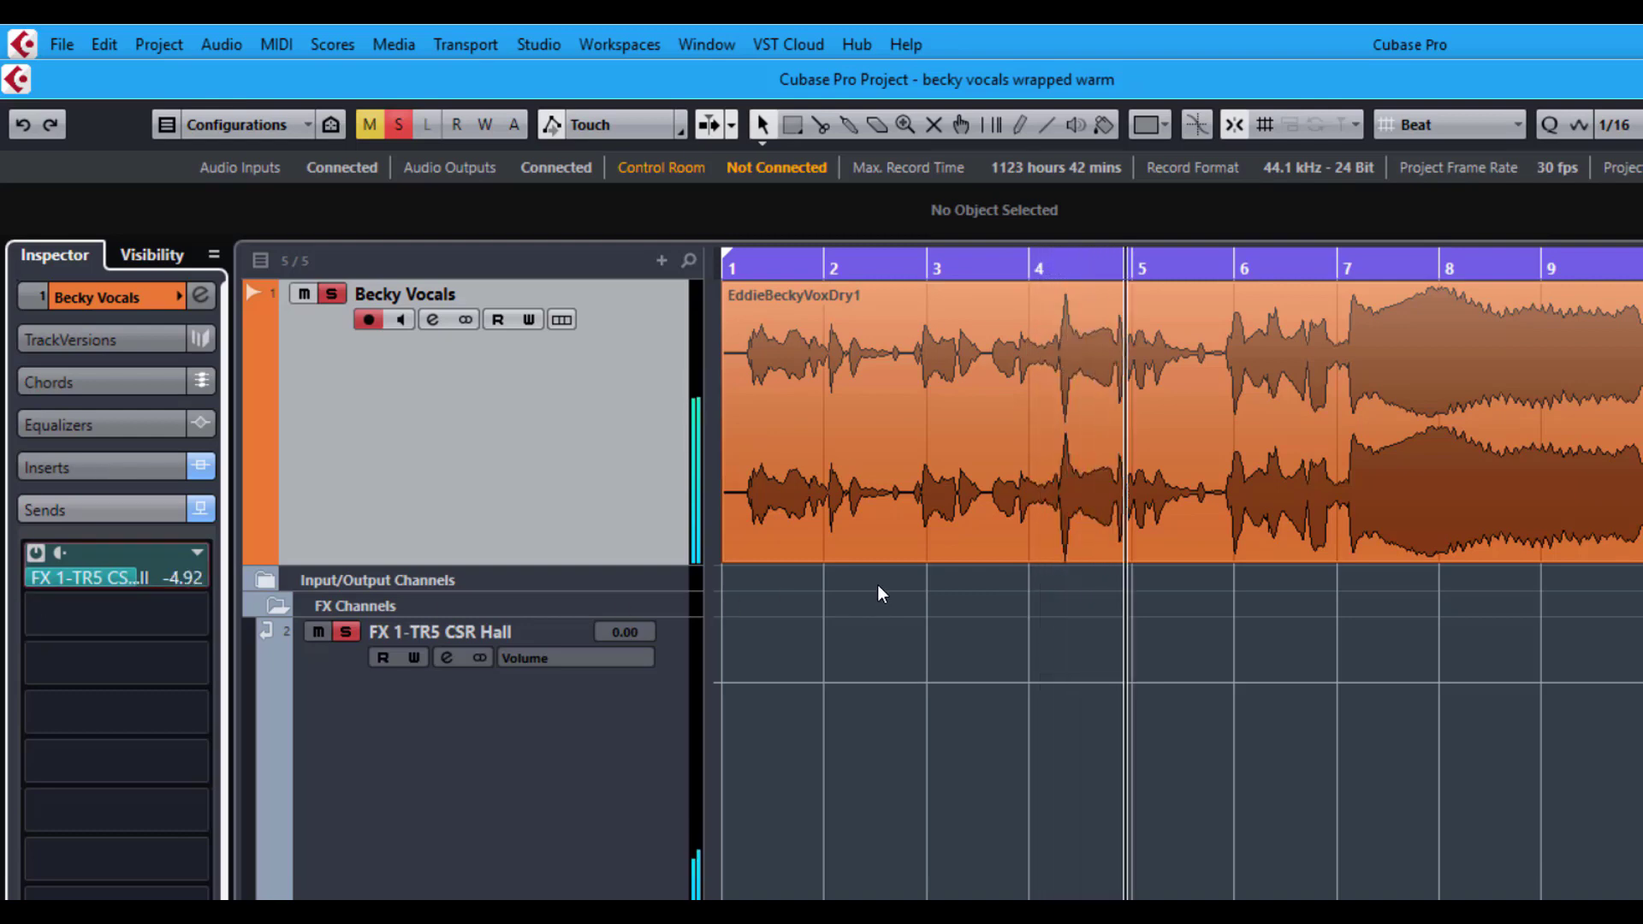